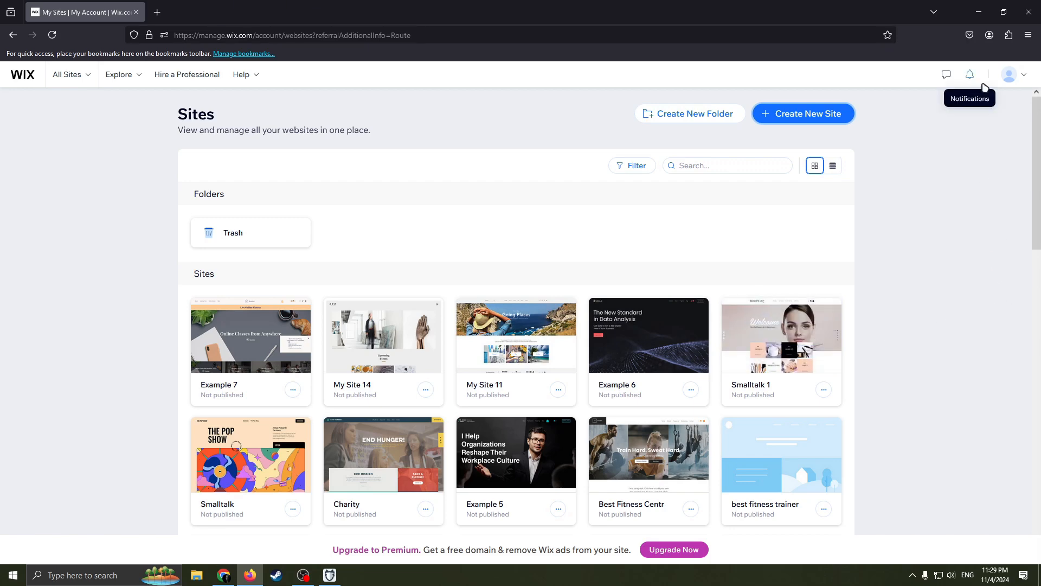
{"action": "left_click", "coordinate": [1023, 74]}
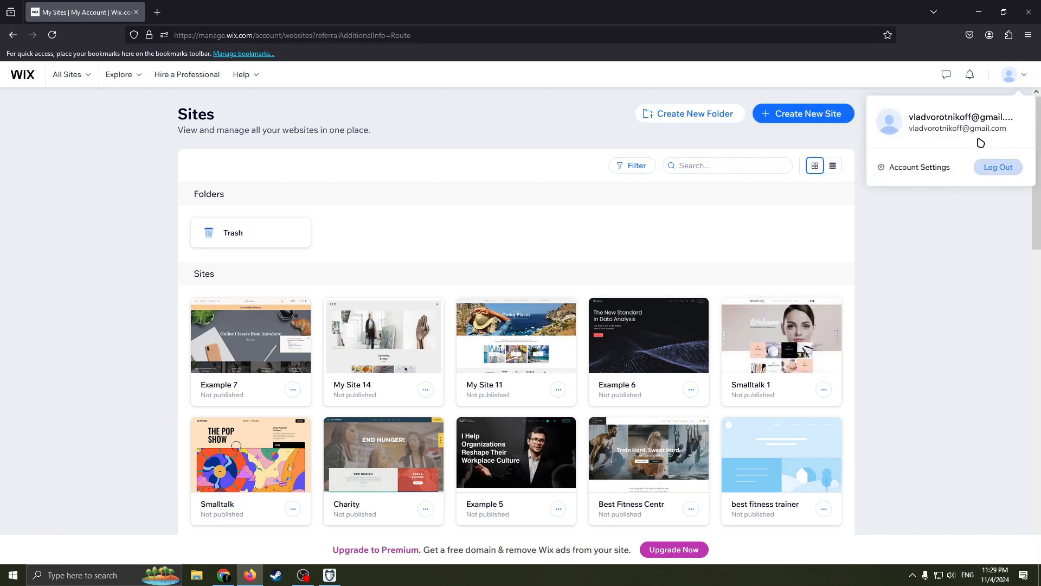
{"action": "left_click", "coordinate": [961, 294]}
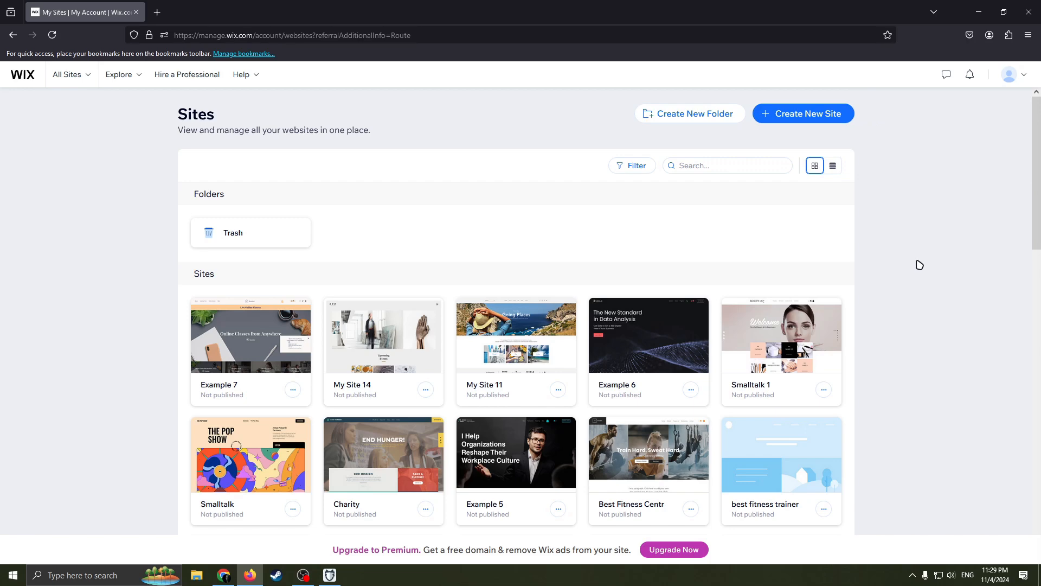
- Start creating a new site and choose to set it up without the AI chat
{"action": "left_click", "coordinate": [808, 114]}
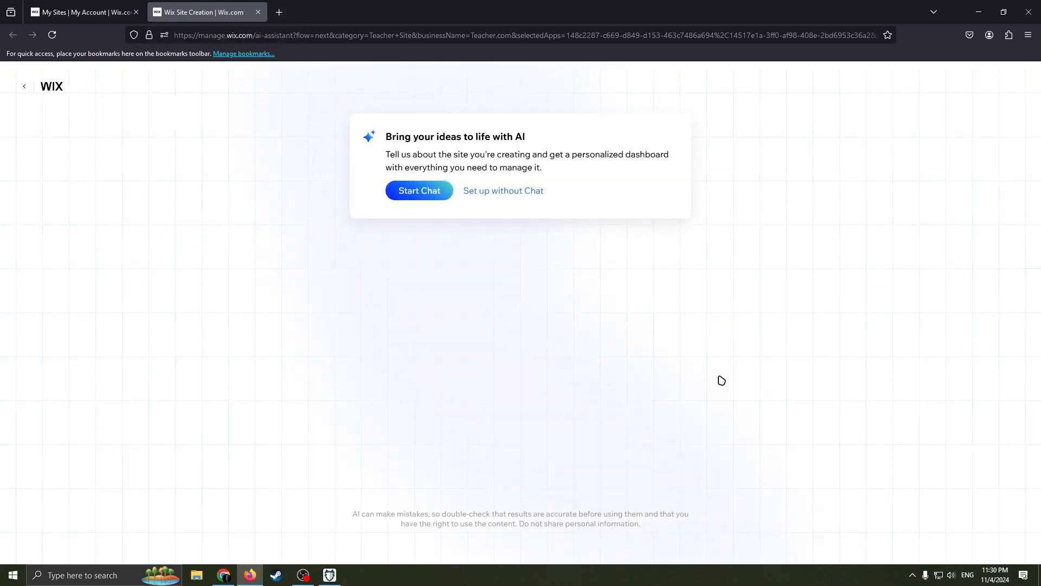
{"action": "left_click", "coordinate": [507, 200]}
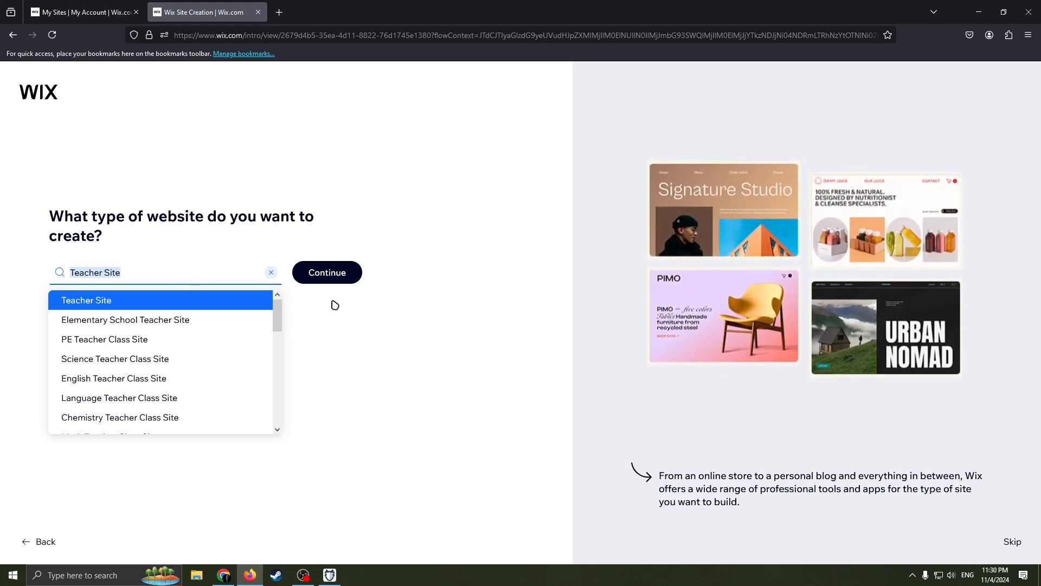
- Search the website types for "job board", choose Employment Recruiter as the site type and continue
{"action": "key", "text": "BackSpace"}
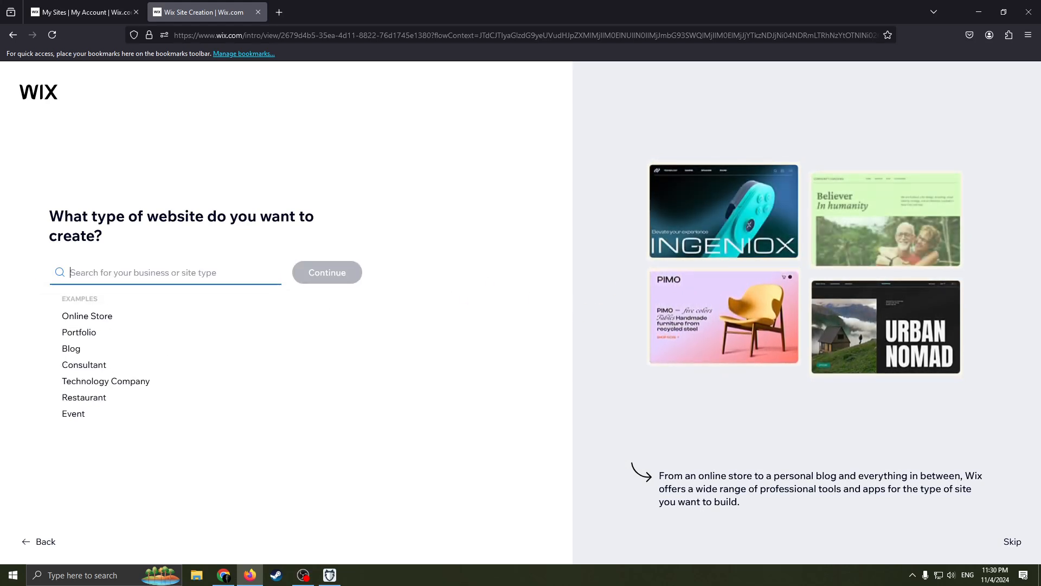
{"action": "type", "text": "job"}
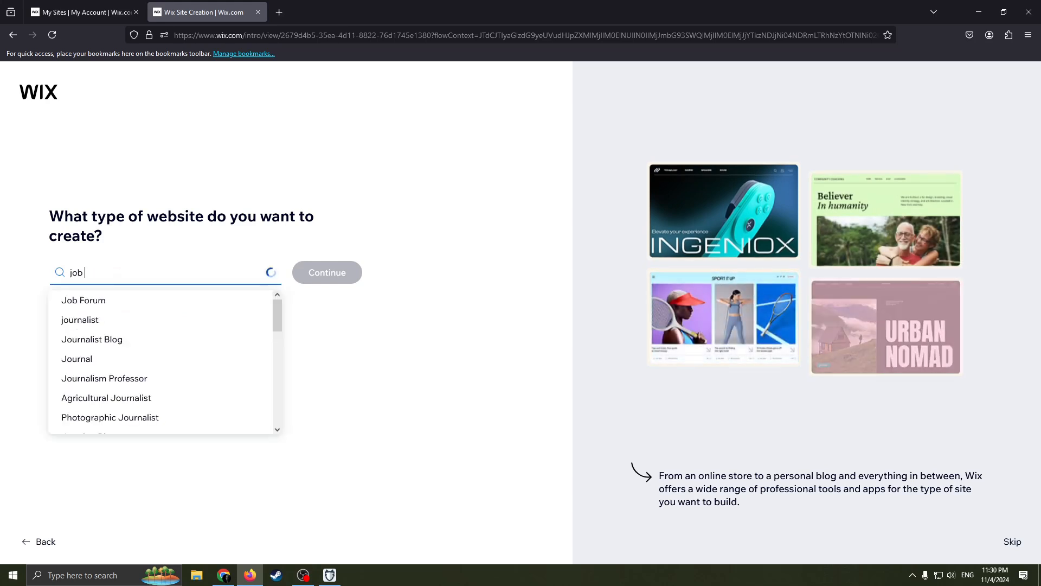
{"action": "type", "text": " boa"}
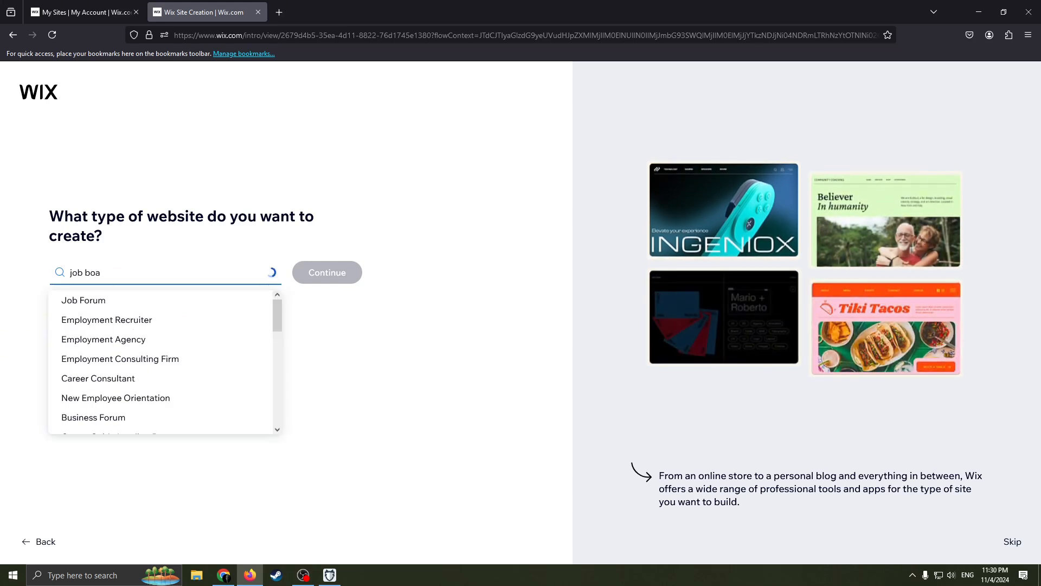
{"action": "type", "text": "rd"}
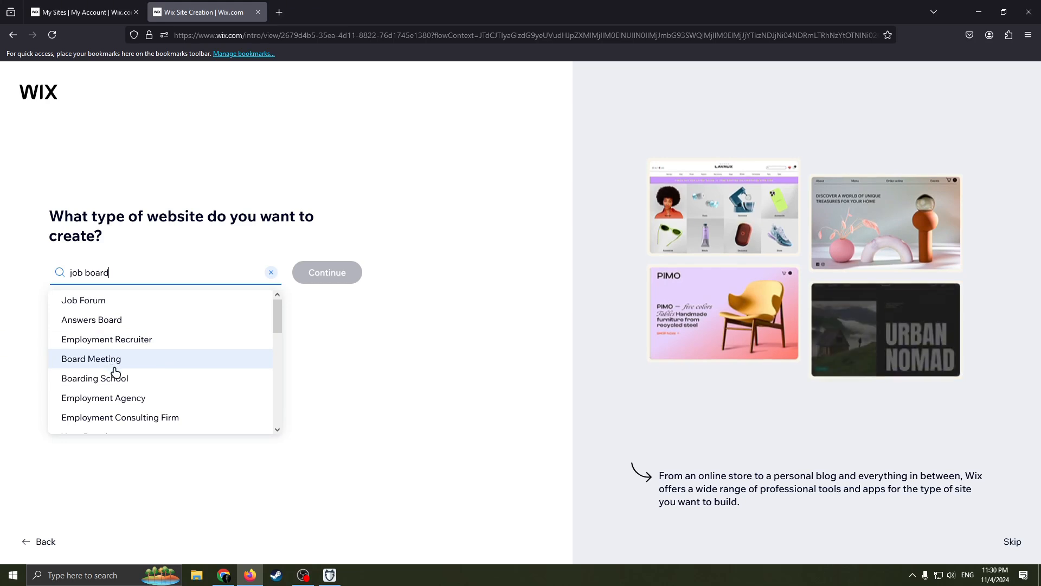
{"action": "scroll", "coordinate": [142, 372], "scroll_direction": "down", "scroll_amount": 1}
{"action": "scroll", "coordinate": [152, 368], "scroll_direction": "up", "scroll_amount": 1}
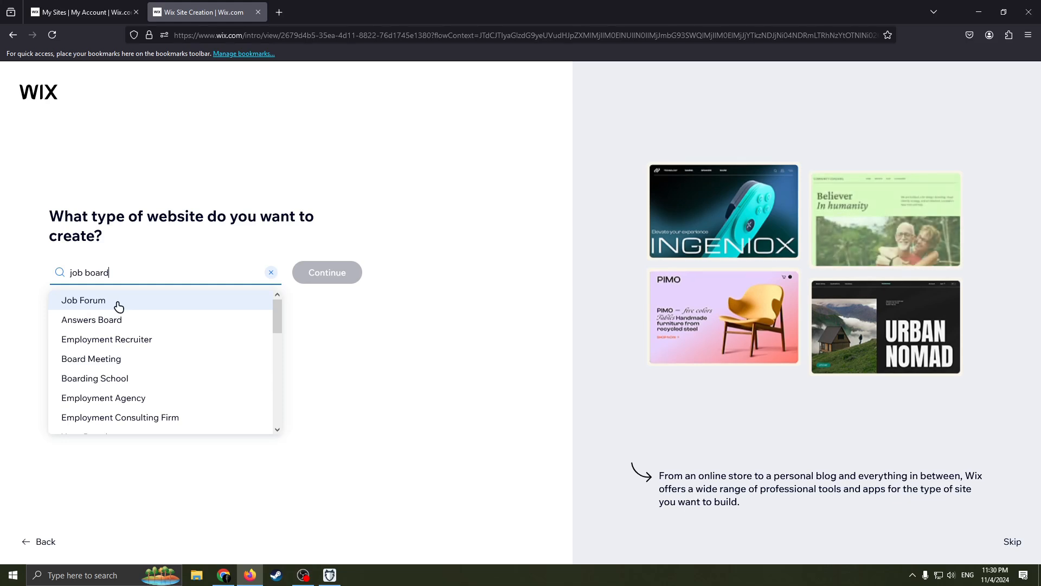
{"action": "key", "text": "alt"}
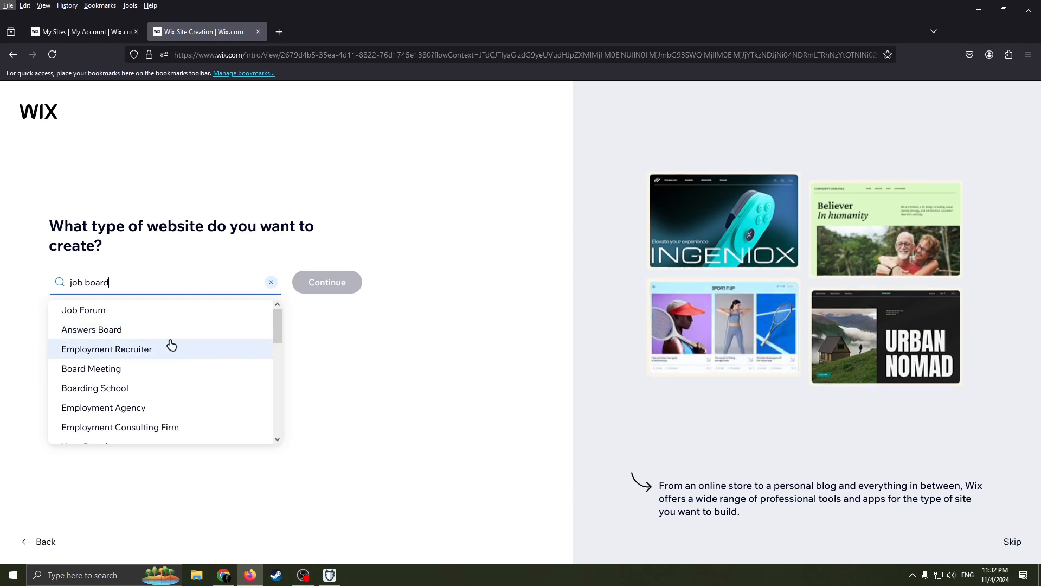
{"action": "left_click", "coordinate": [121, 348]}
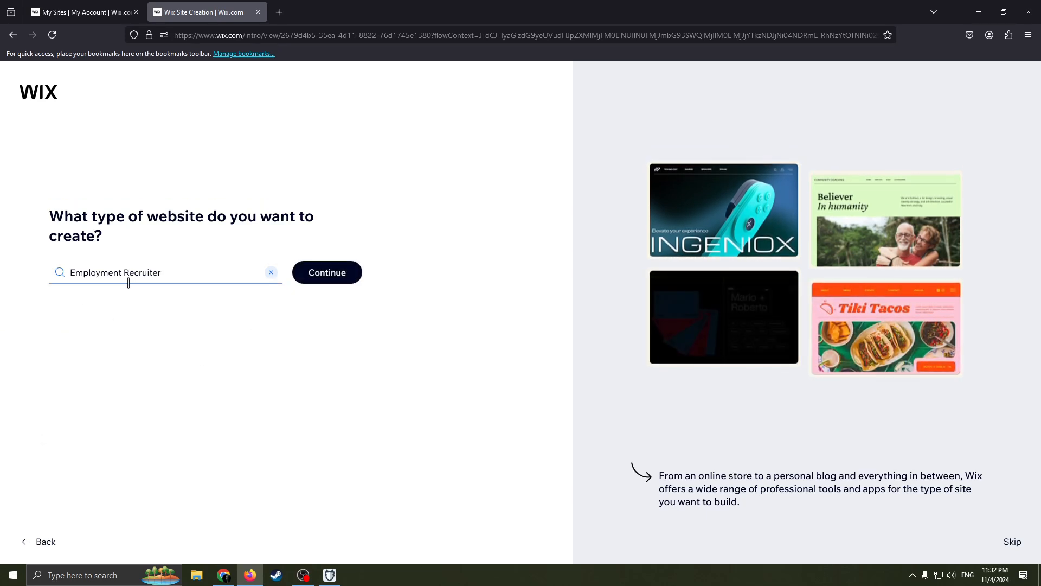
{"action": "left_click", "coordinate": [348, 270]}
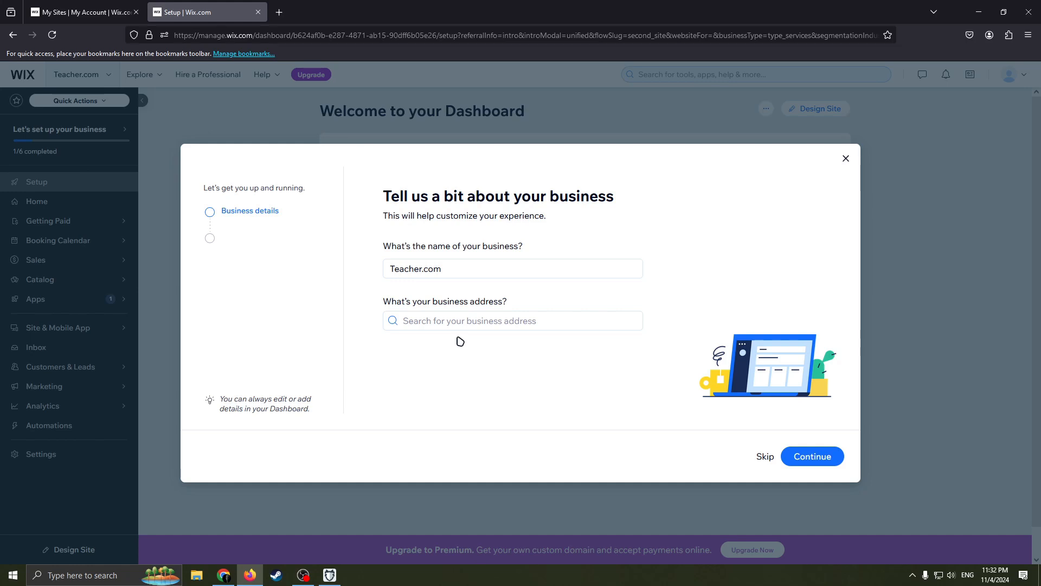
- Replace the business name with "Example" and skip past the business details without giving an address
{"action": "left_click_drag", "start_coordinate": [428, 269], "coordinate": [388, 266]}
{"action": "left_click", "coordinate": [411, 271]}
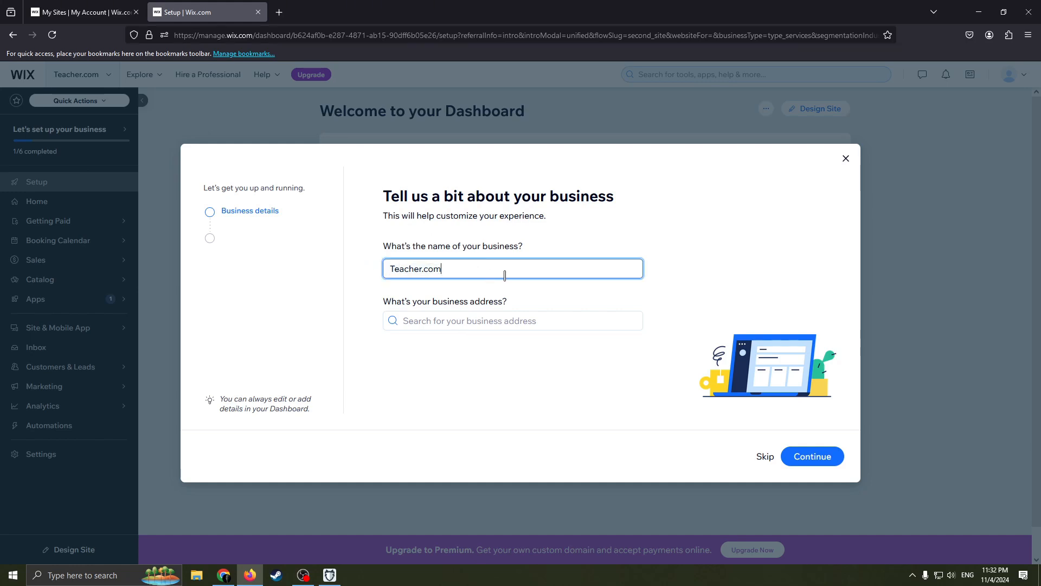
{"action": "left_click_drag", "start_coordinate": [504, 275], "coordinate": [320, 267]}
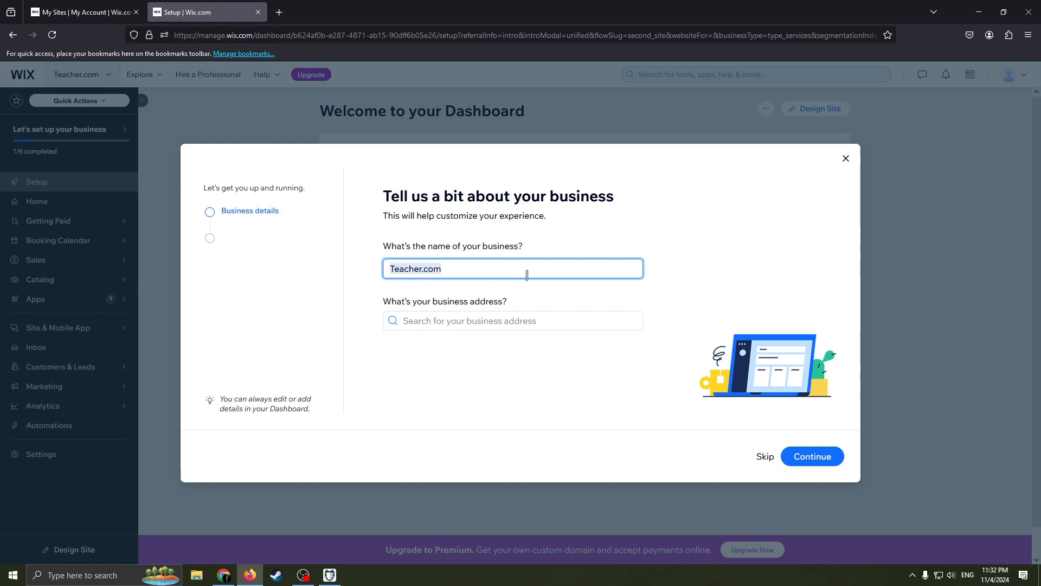
{"action": "key", "text": "BackSpace"}
{"action": "type", "text": "EE"}
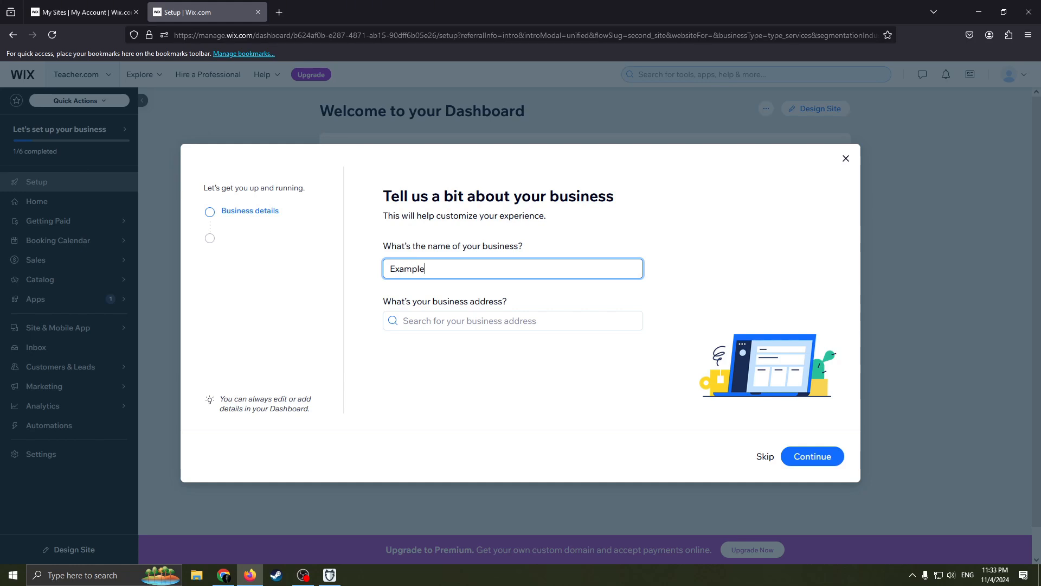
{"action": "left_click", "coordinate": [459, 381]}
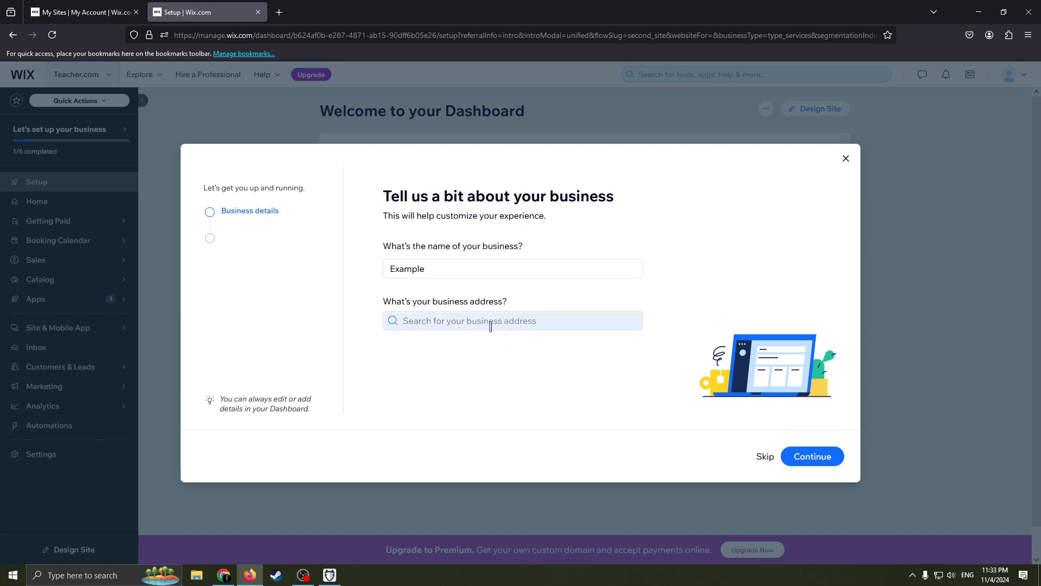
{"action": "left_click", "coordinate": [762, 456]}
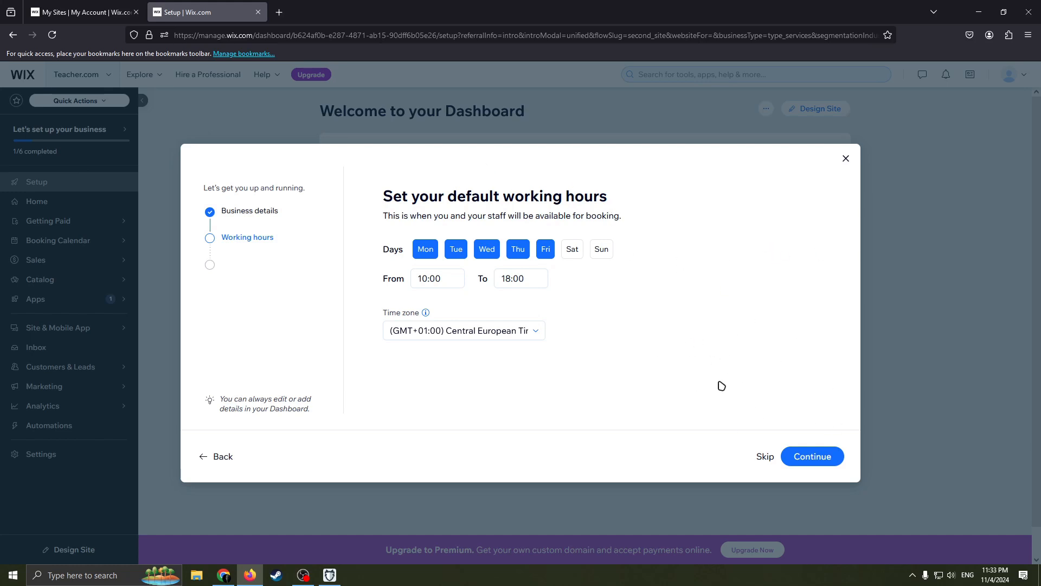
- Skip the default working hours, review the suggested Employment Recruiter services and skip adding any
{"action": "left_click", "coordinate": [763, 458]}
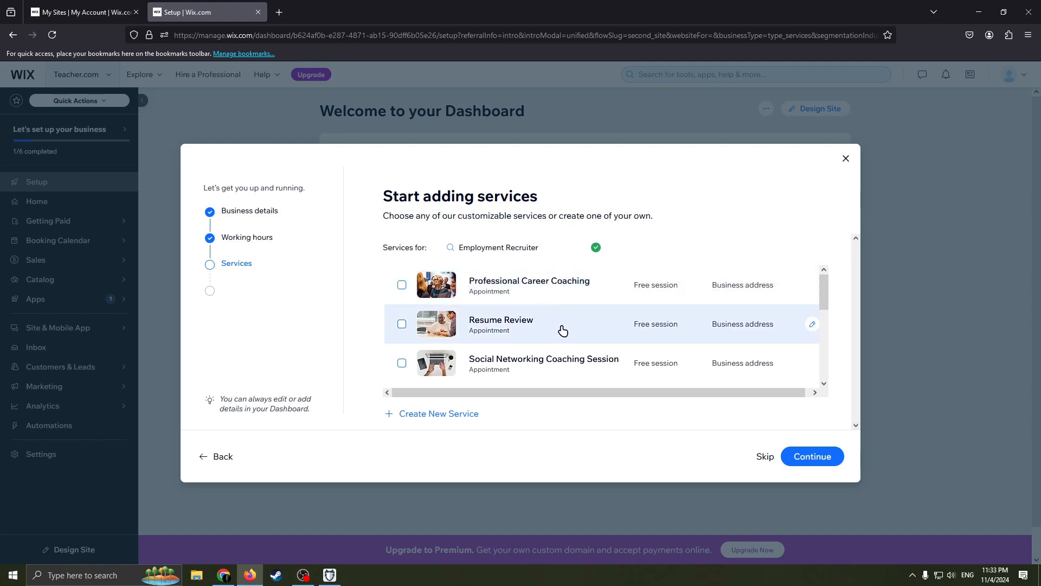
{"action": "scroll", "coordinate": [558, 342], "scroll_direction": "down", "scroll_amount": 1}
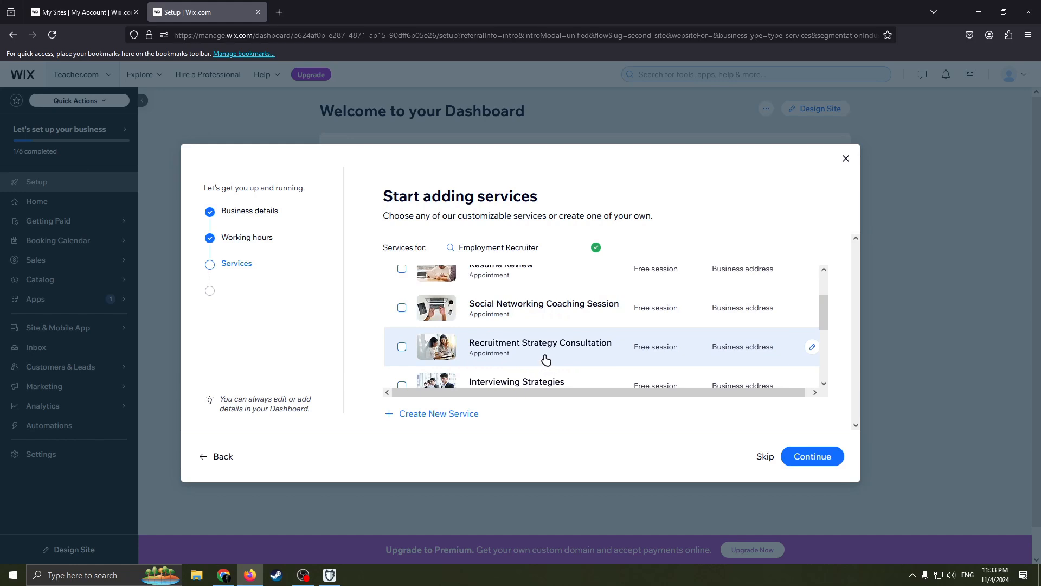
{"action": "scroll", "coordinate": [546, 359], "scroll_direction": "down", "scroll_amount": 2}
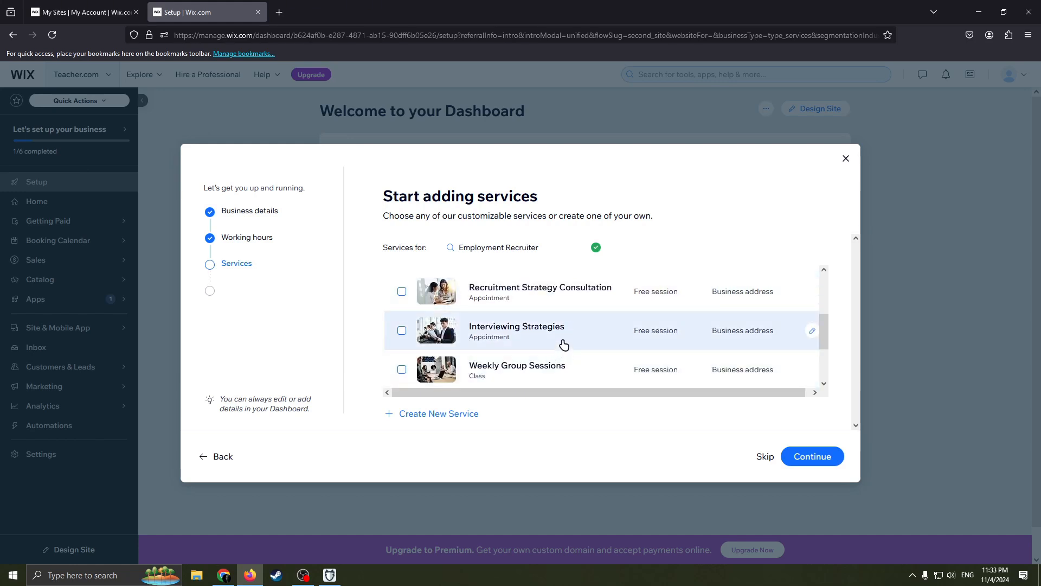
{"action": "scroll", "coordinate": [561, 343], "scroll_direction": "down", "scroll_amount": 2}
{"action": "scroll", "coordinate": [534, 323], "scroll_direction": "down", "scroll_amount": 1}
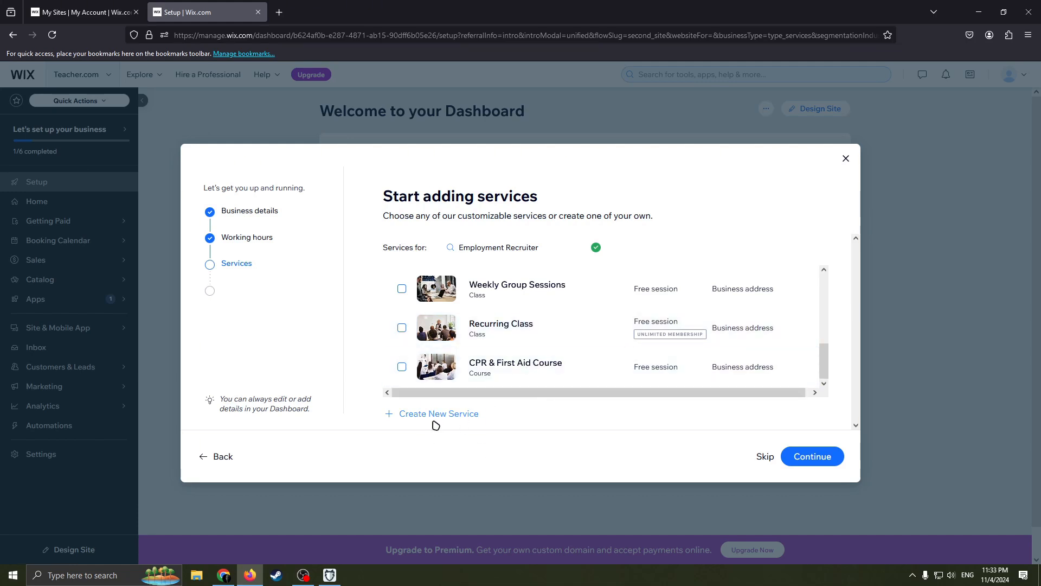
{"action": "scroll", "coordinate": [651, 372], "scroll_direction": "up", "scroll_amount": 5}
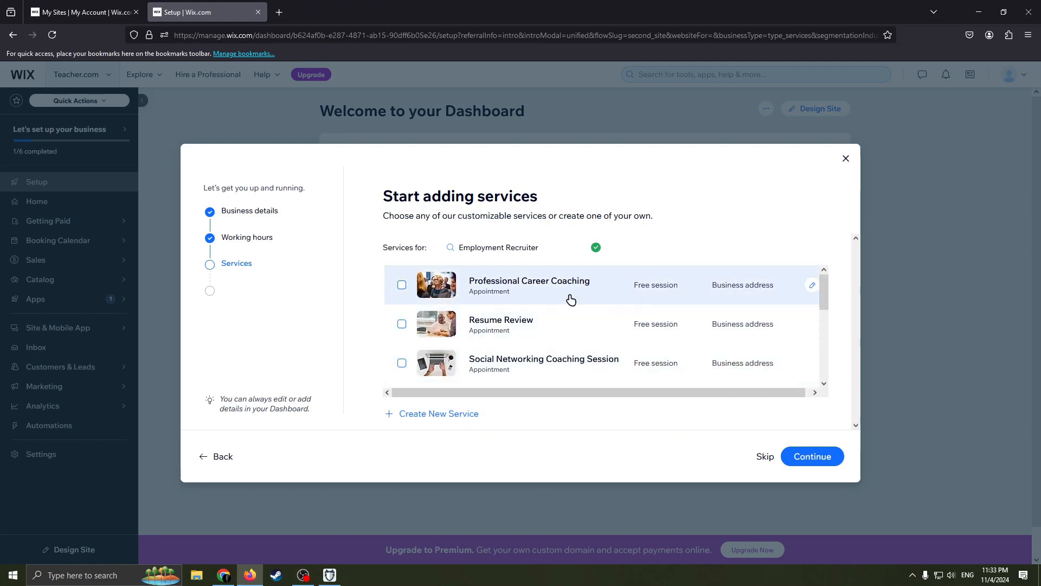
{"action": "left_click", "coordinate": [766, 457]}
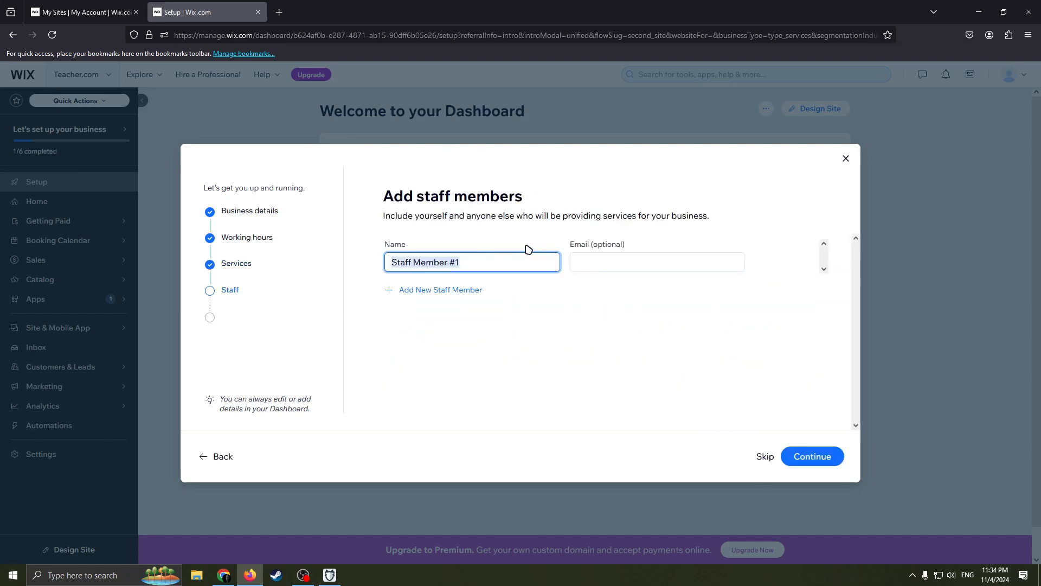
- Skip adding staff members and extra business tools, and finish the setup questions to reach the site dashboard
{"action": "left_click", "coordinate": [766, 457]}
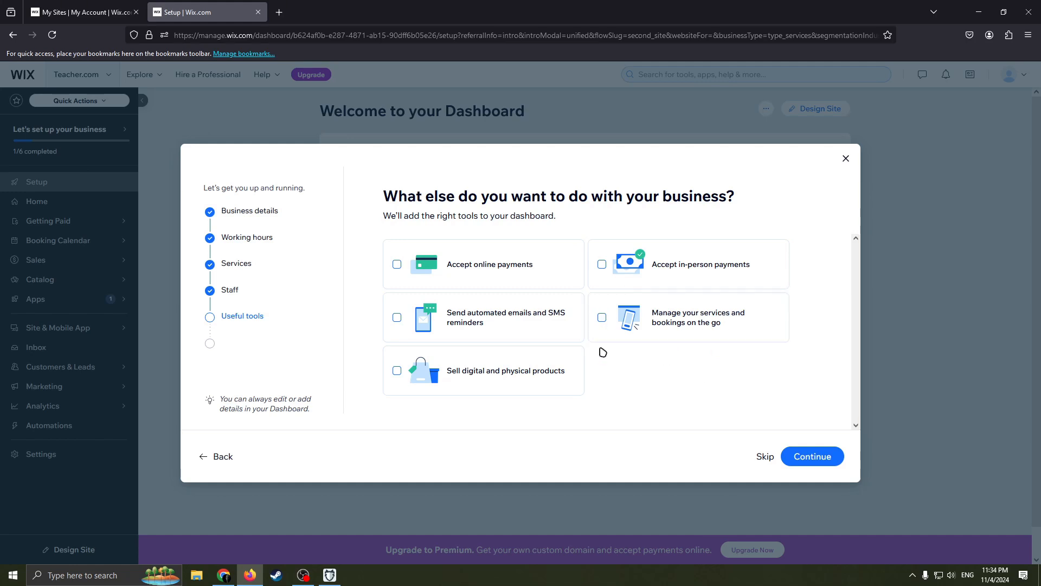
{"action": "left_click", "coordinate": [758, 456]}
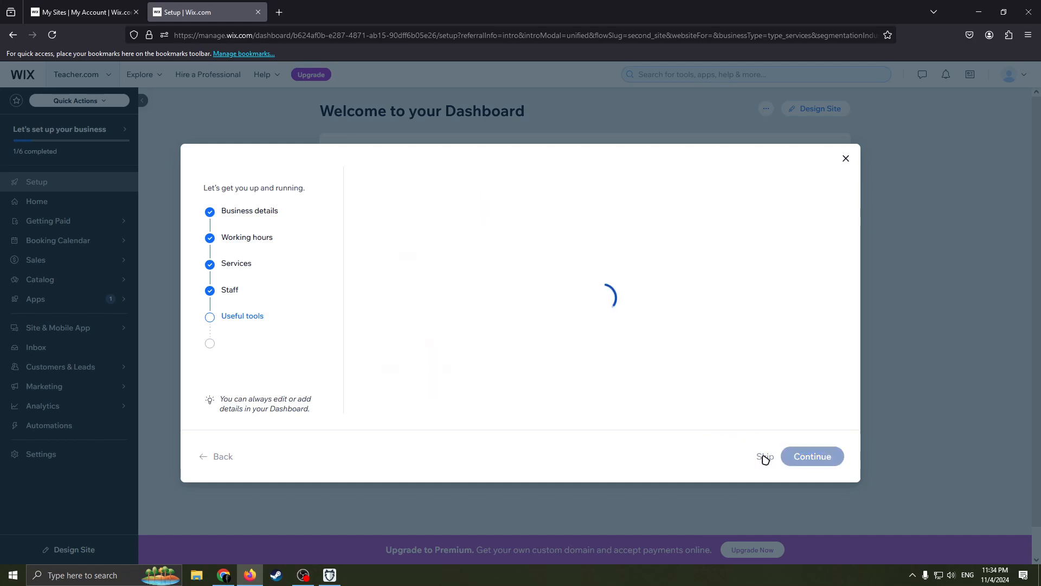
{"action": "left_click", "coordinate": [549, 340]}
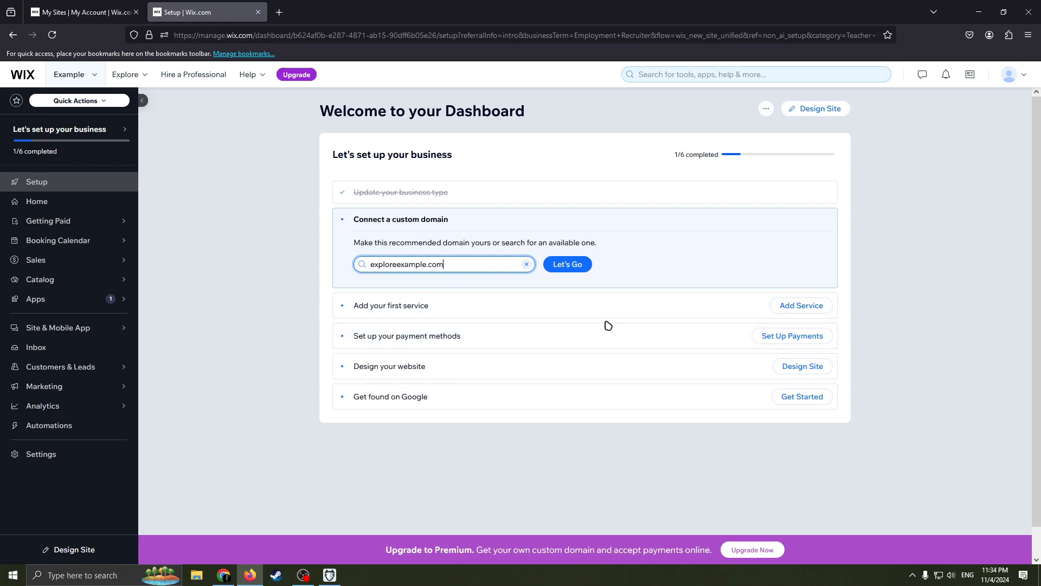
- Start designing the website from the dashboard's setup list and choose to customize a template
{"action": "left_click", "coordinate": [804, 369]}
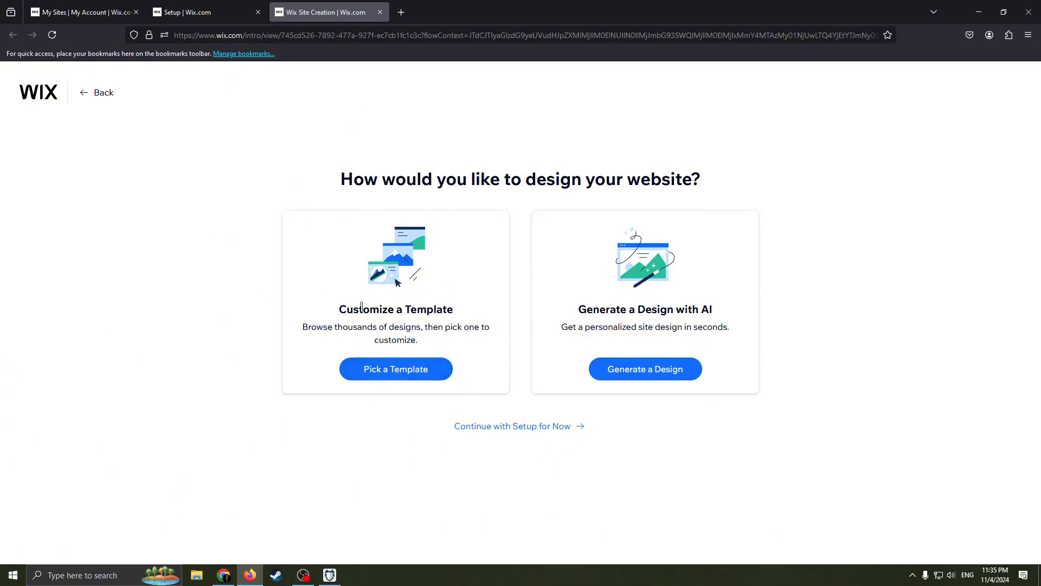
{"action": "left_click_drag", "start_coordinate": [464, 327], "coordinate": [474, 378]}
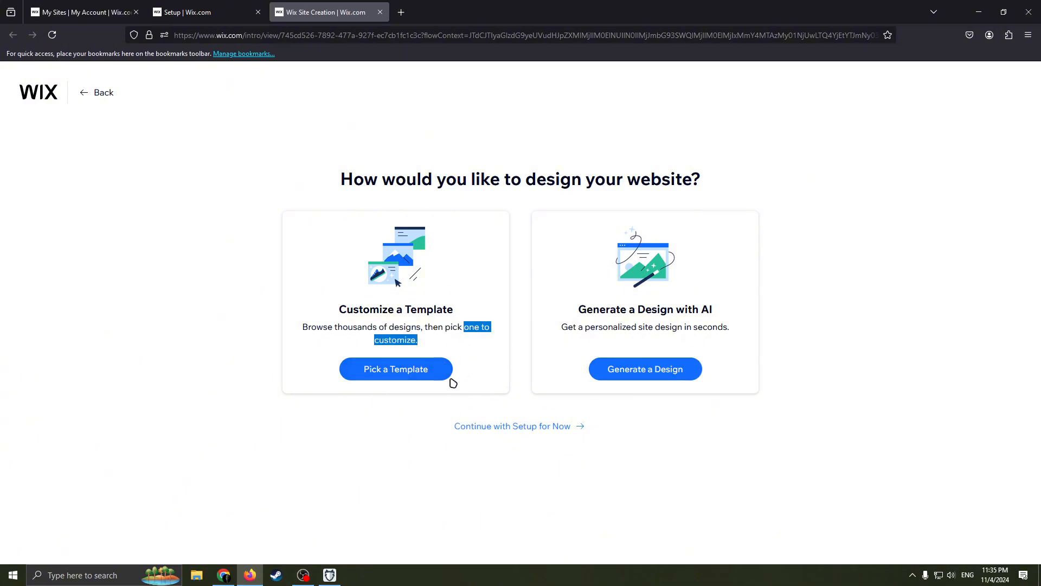
{"action": "left_click", "coordinate": [667, 380]}
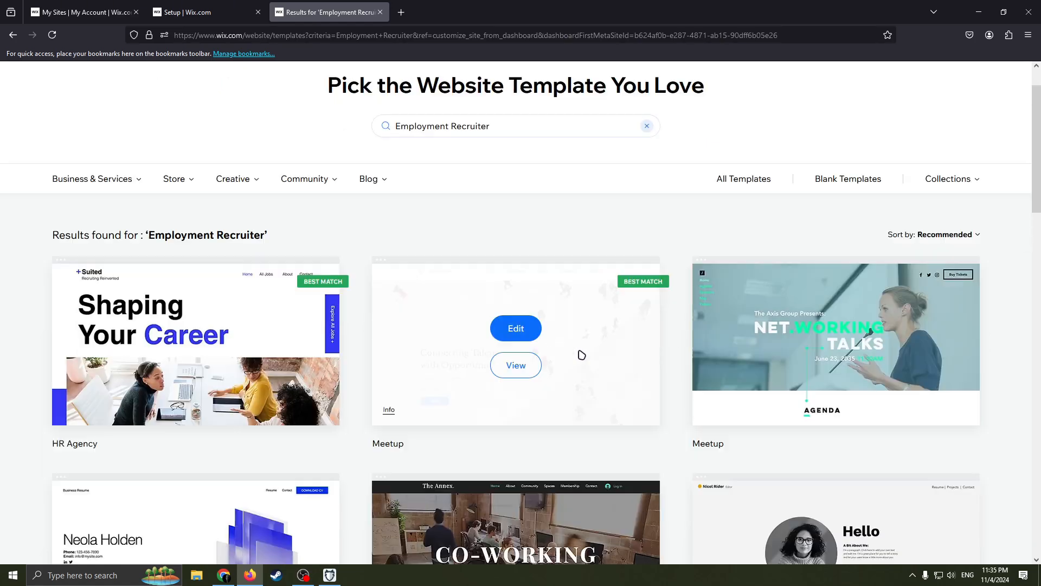
- Examine the website templates offered for Employment Recruiter to compare their designs
{"action": "scroll", "coordinate": [965, 293], "scroll_direction": "down", "scroll_amount": 4}
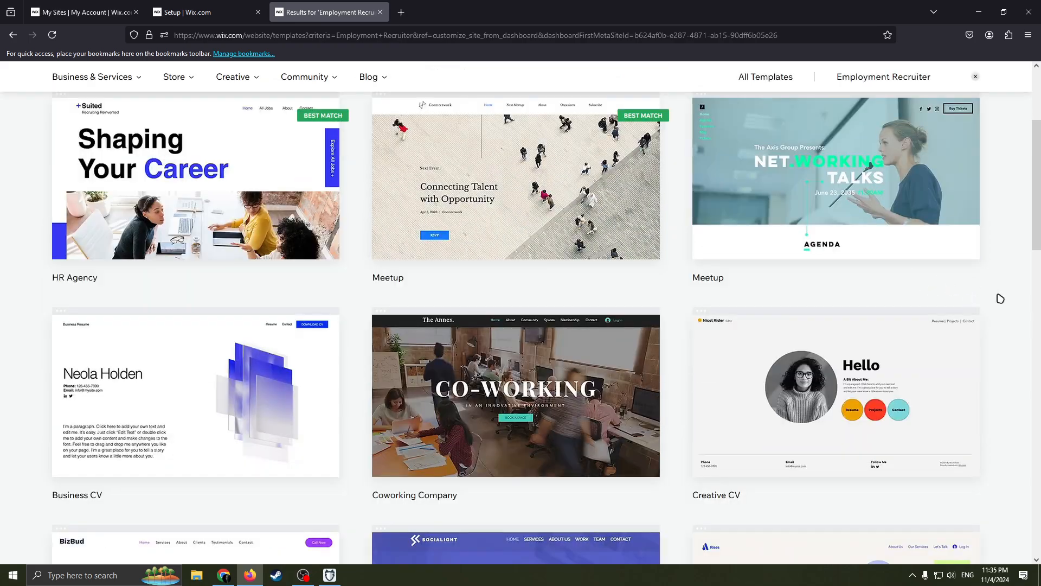
{"action": "scroll", "coordinate": [959, 313], "scroll_direction": "down", "scroll_amount": 2}
{"action": "scroll", "coordinate": [960, 307], "scroll_direction": "up", "scroll_amount": 3}
{"action": "scroll", "coordinate": [960, 307], "scroll_direction": "down", "scroll_amount": 3}
{"action": "scroll", "coordinate": [630, 364], "scroll_direction": "down", "scroll_amount": 5}
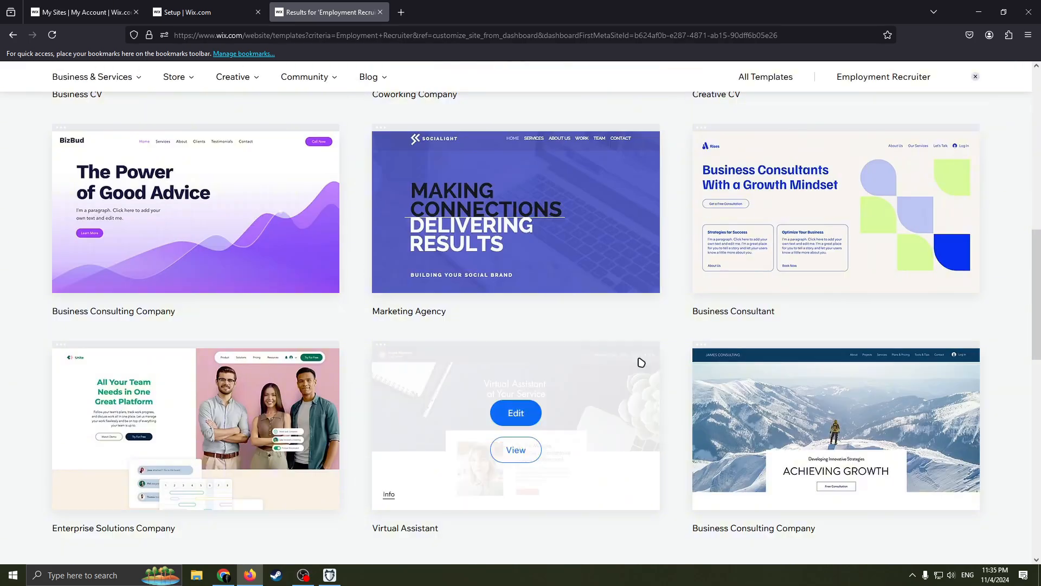
{"action": "scroll", "coordinate": [607, 338], "scroll_direction": "up", "scroll_amount": 10}
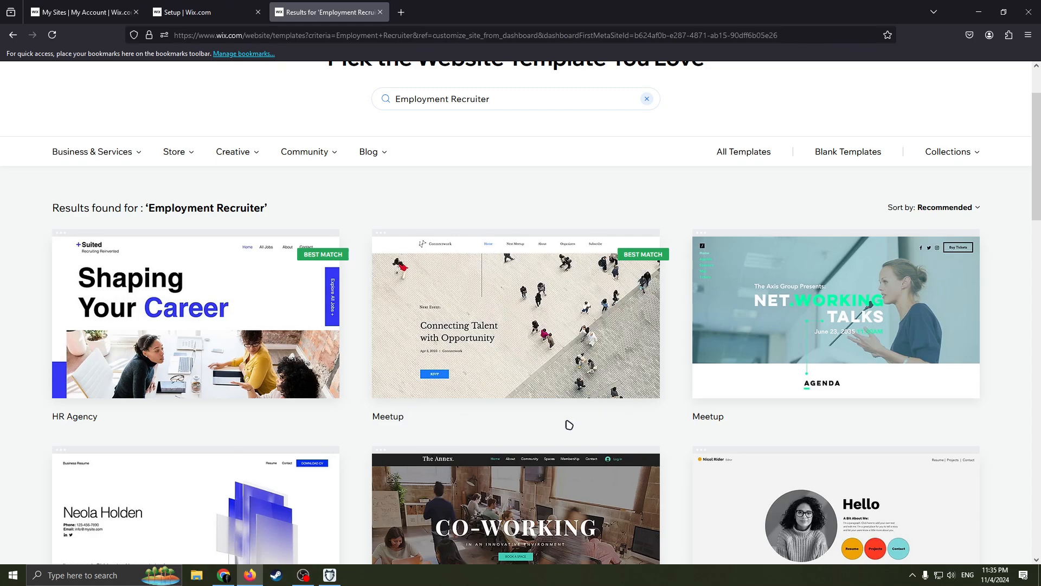
{"action": "scroll", "coordinate": [622, 429], "scroll_direction": "down", "scroll_amount": 3}
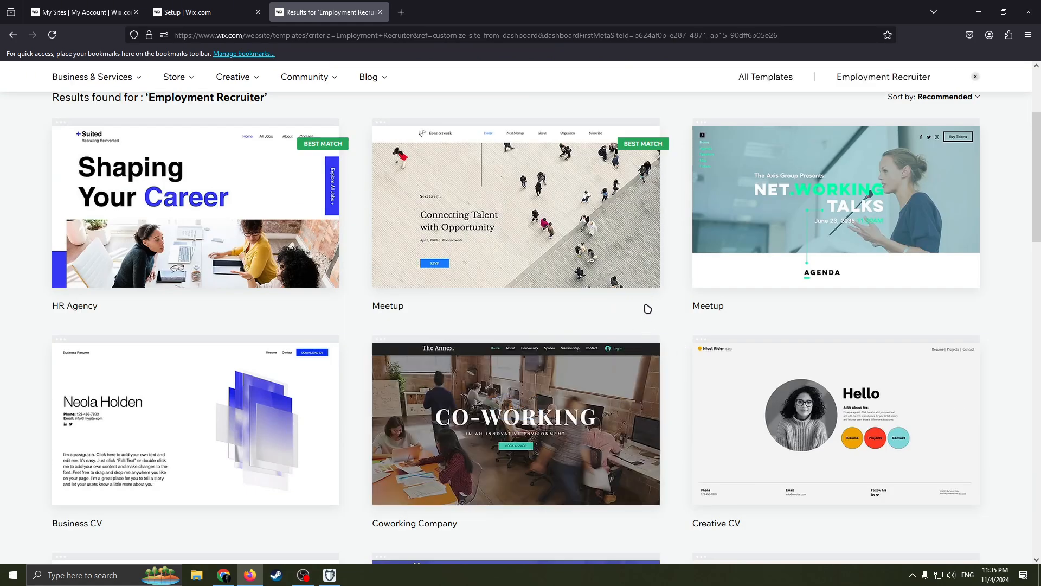
{"action": "scroll", "coordinate": [614, 310], "scroll_direction": "down", "scroll_amount": 3}
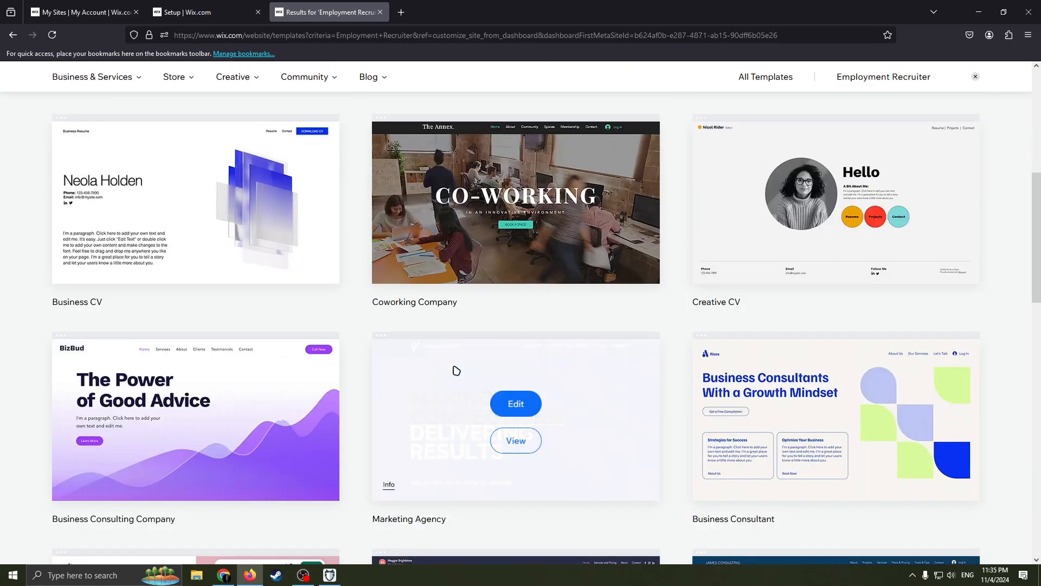
{"action": "scroll", "coordinate": [595, 332], "scroll_direction": "up", "scroll_amount": 6}
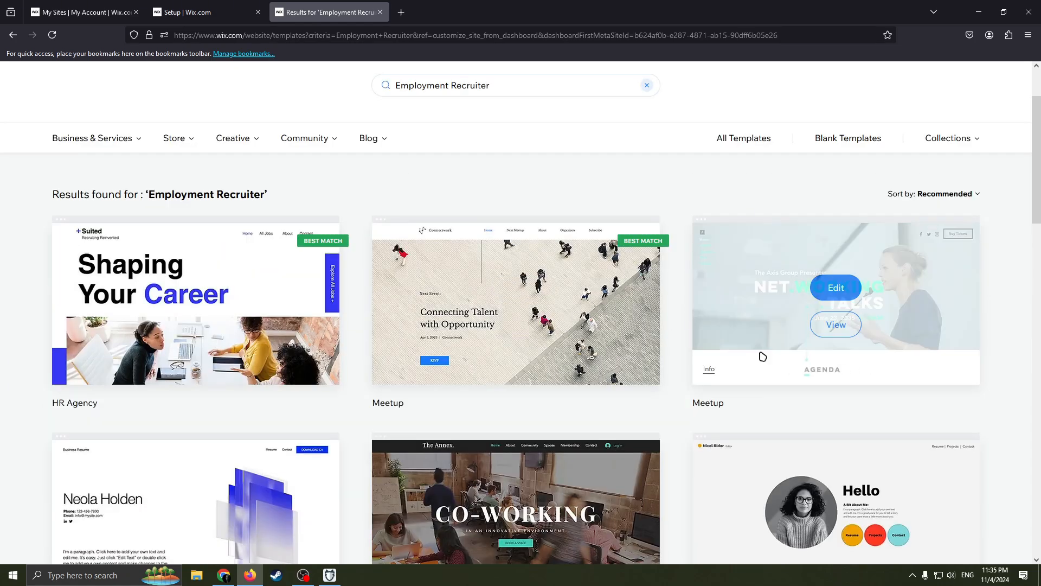
- Open the Meetup template with the Networking Talks design for editing and dismiss the offer to enhance the AI content
{"action": "scroll", "coordinate": [900, 344], "scroll_direction": "down", "scroll_amount": 2}
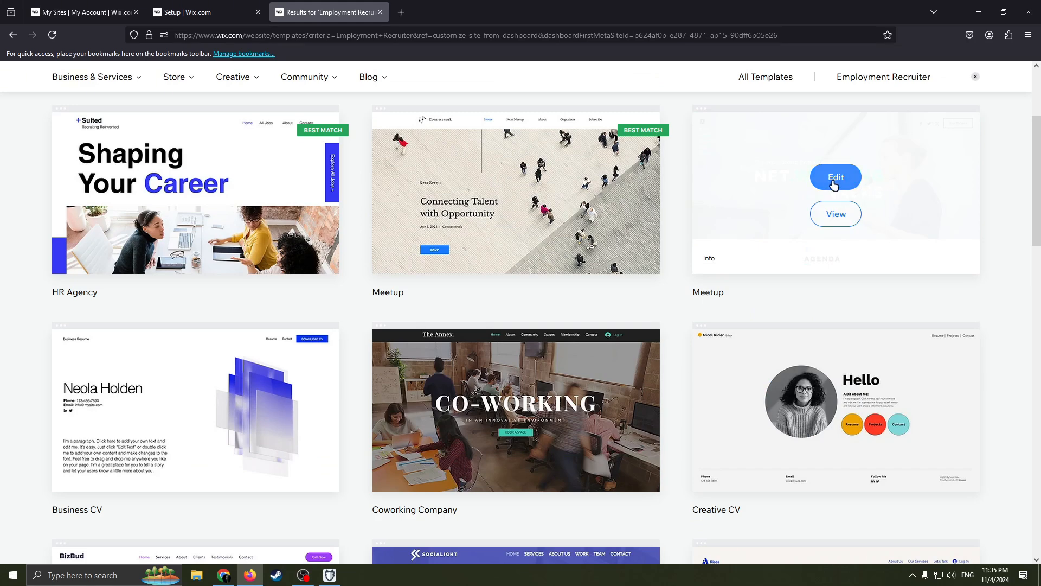
{"action": "left_click", "coordinate": [835, 182]}
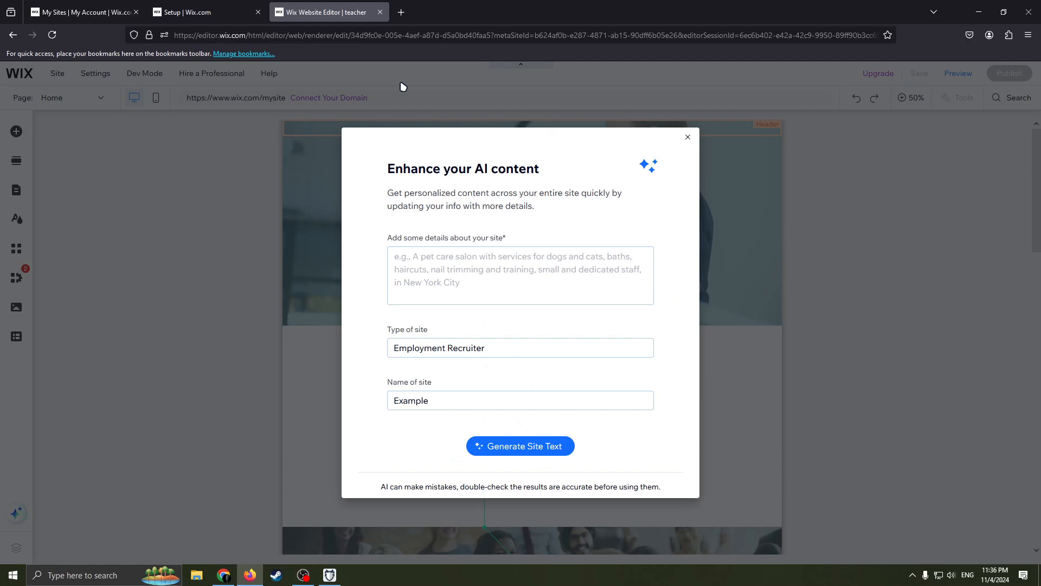
{"action": "left_click", "coordinate": [687, 137]}
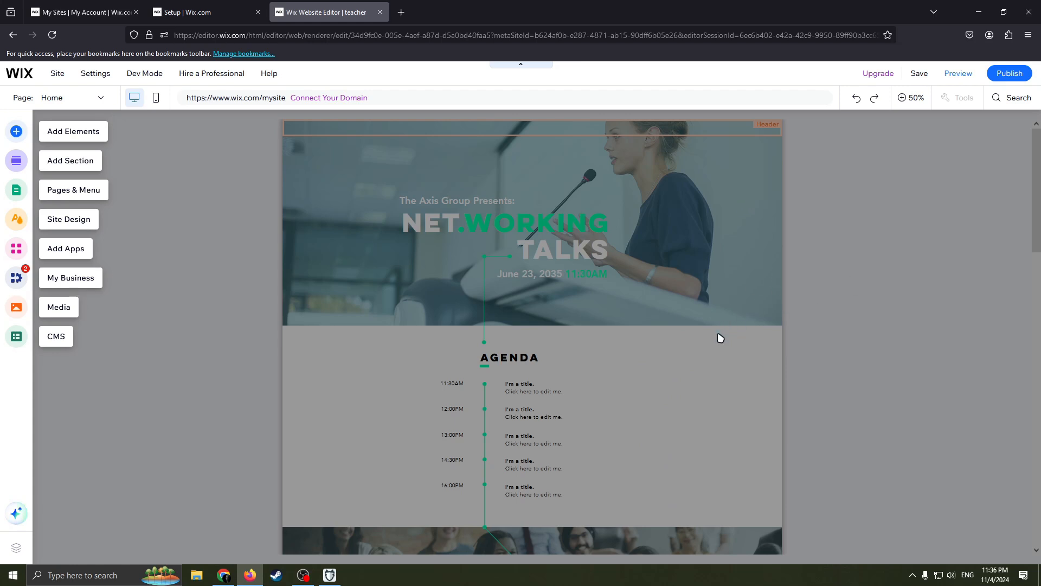
- Review the site's list of pages and examine the home page's sections from the welcome banner to the footer
{"action": "left_click", "coordinate": [77, 102]}
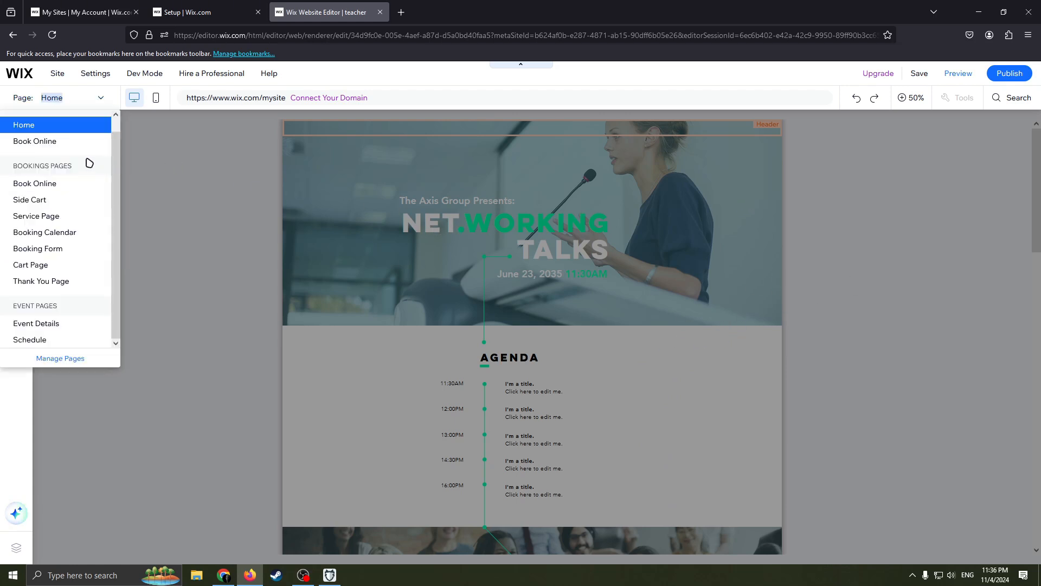
{"action": "left_click", "coordinate": [145, 163]}
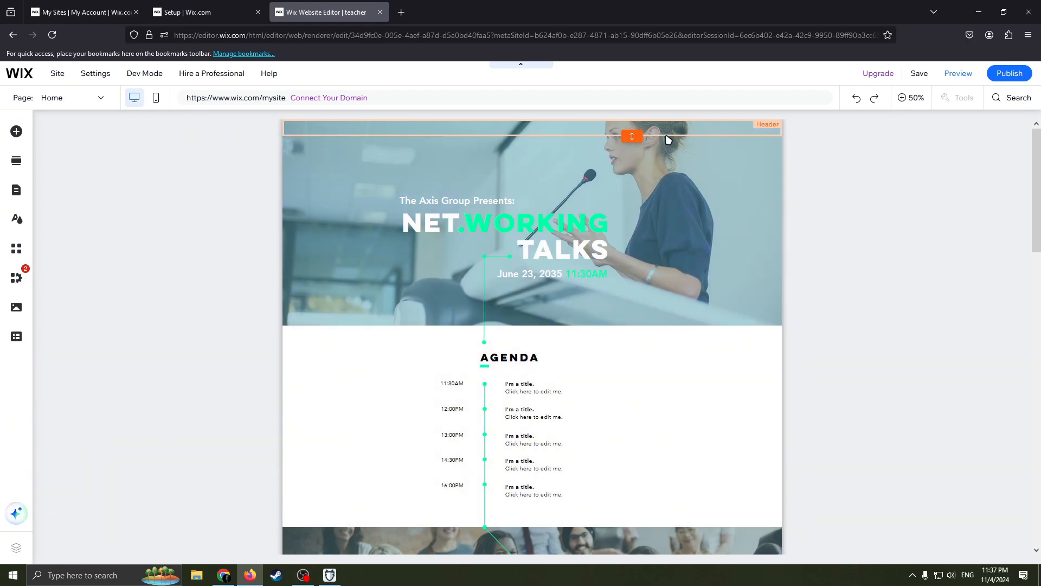
{"action": "scroll", "coordinate": [711, 206], "scroll_direction": "down", "scroll_amount": 15}
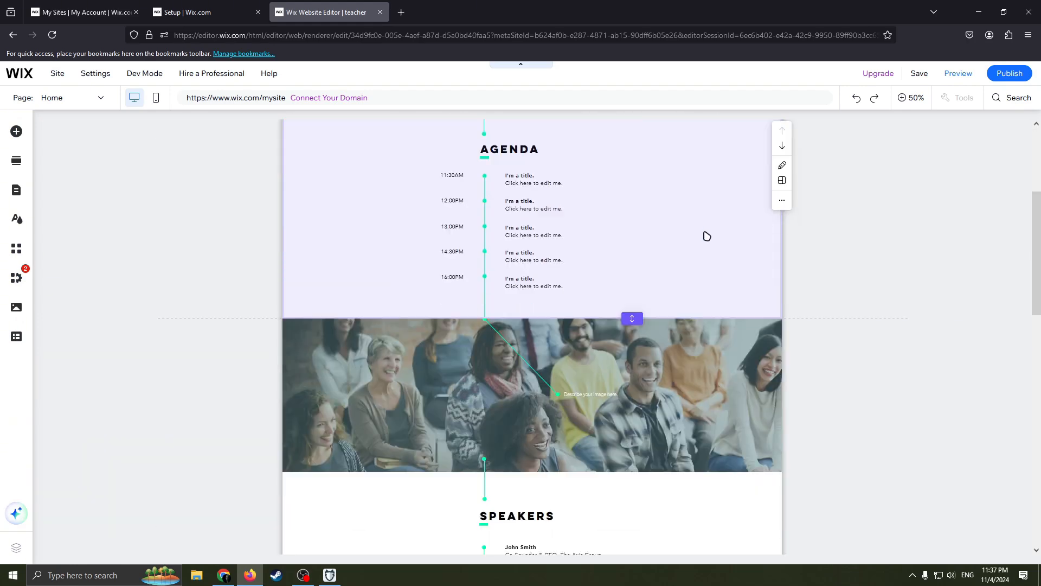
{"action": "scroll", "coordinate": [536, 500], "scroll_direction": "up", "scroll_amount": 15}
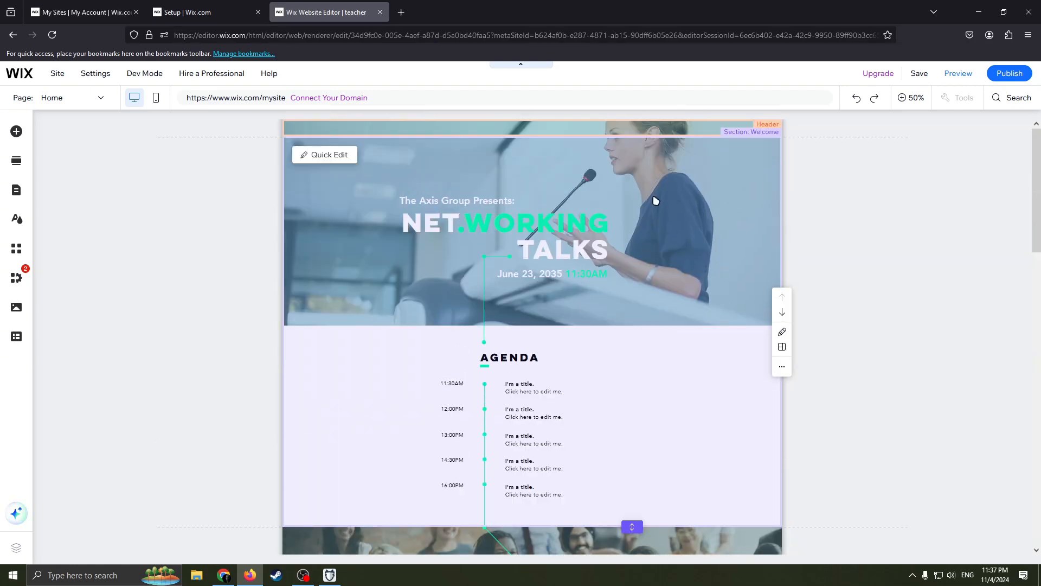
{"action": "scroll", "coordinate": [678, 282], "scroll_direction": "down", "scroll_amount": 3}
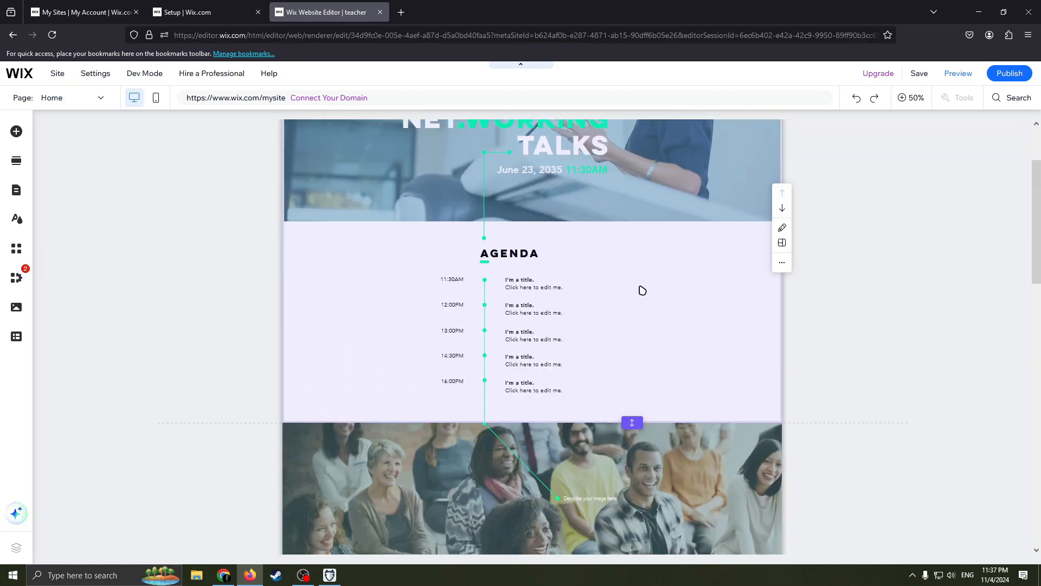
{"action": "scroll", "coordinate": [691, 311], "scroll_direction": "down", "scroll_amount": 2}
{"action": "scroll", "coordinate": [664, 313], "scroll_direction": "down", "scroll_amount": 6}
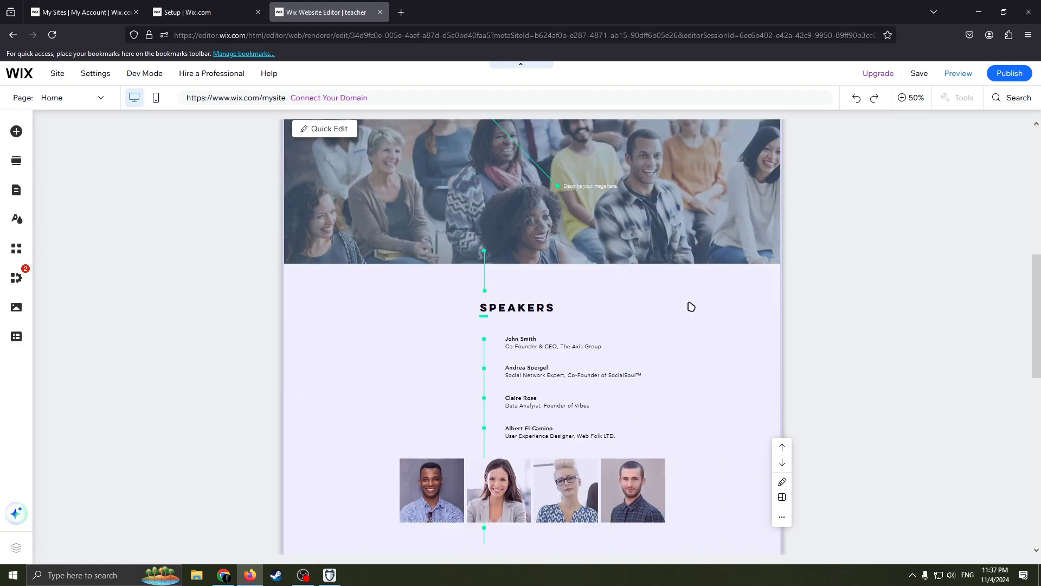
{"action": "scroll", "coordinate": [703, 296], "scroll_direction": "up", "scroll_amount": 2}
{"action": "scroll", "coordinate": [663, 267], "scroll_direction": "down", "scroll_amount": 3}
{"action": "scroll", "coordinate": [606, 326], "scroll_direction": "down", "scroll_amount": 4}
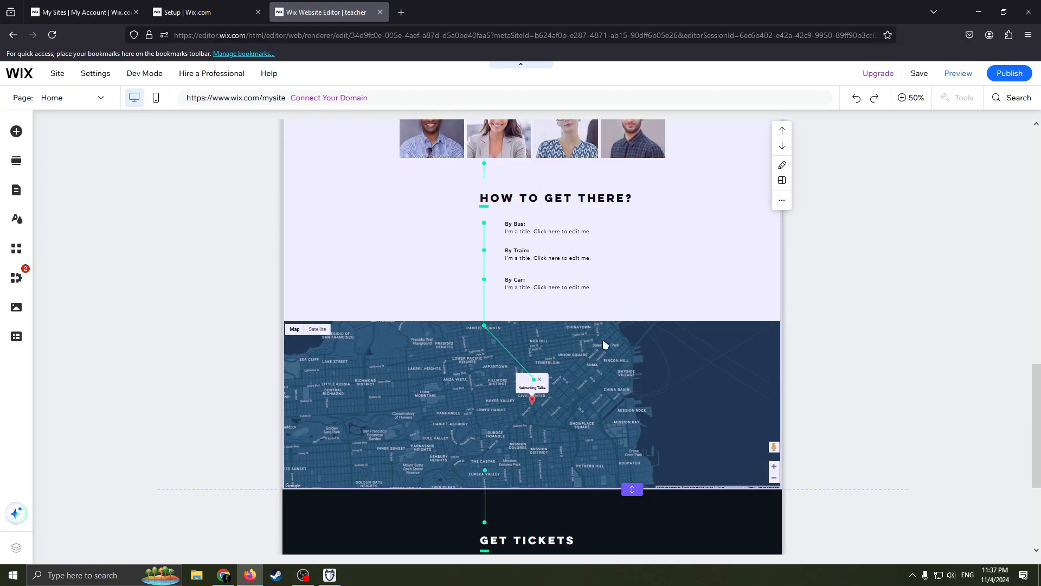
{"action": "scroll", "coordinate": [571, 358], "scroll_direction": "down", "scroll_amount": 3}
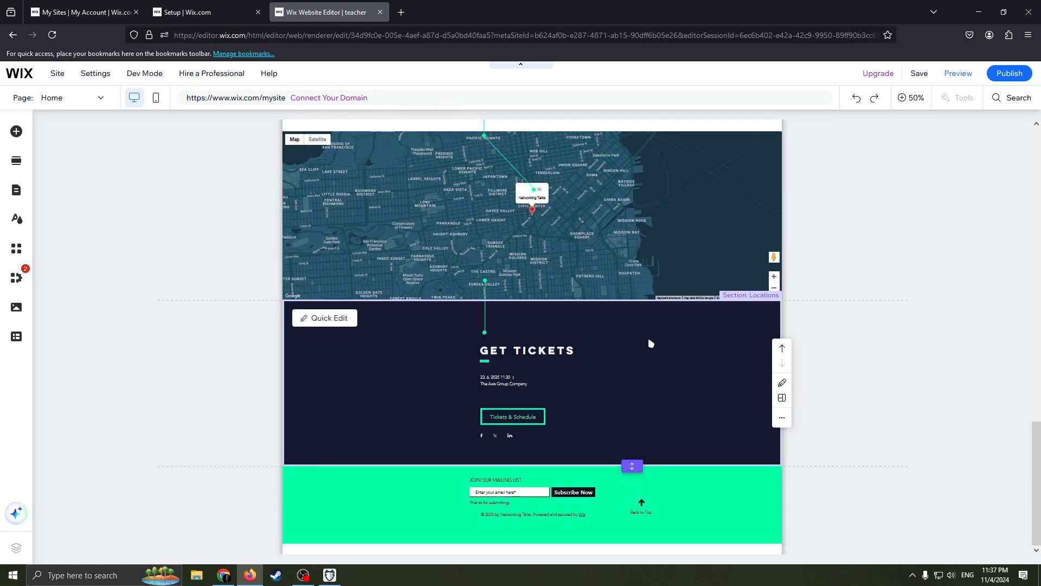
{"action": "scroll", "coordinate": [651, 326], "scroll_direction": "up", "scroll_amount": 20}
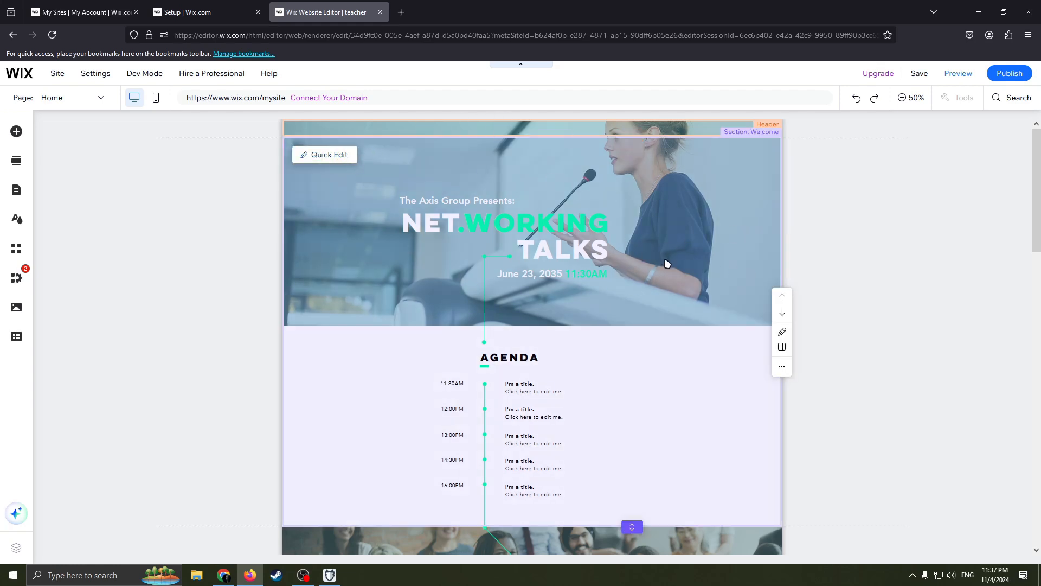
{"action": "scroll", "coordinate": [623, 283], "scroll_direction": "down", "scroll_amount": 3}
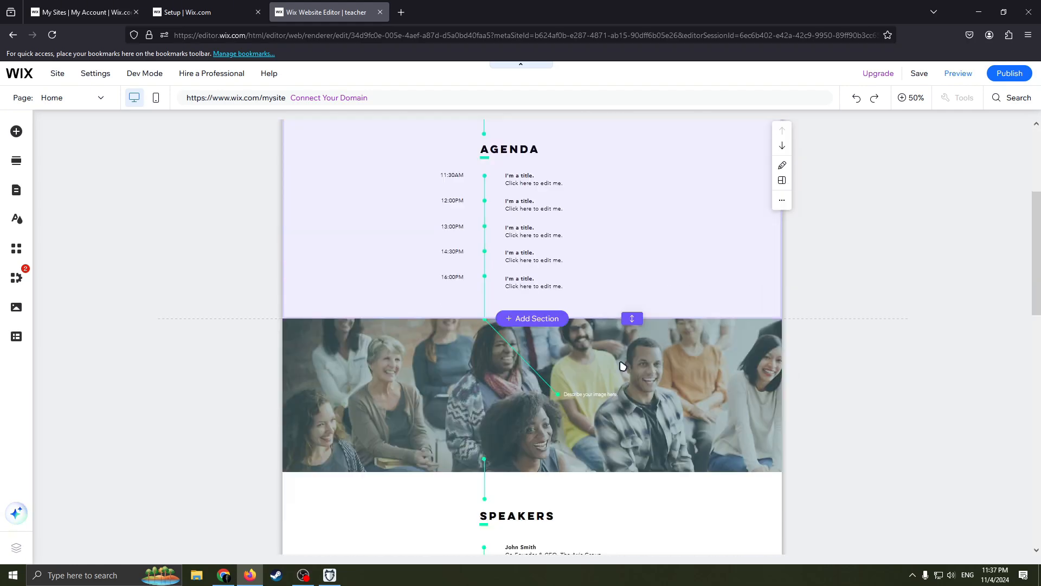
{"action": "scroll", "coordinate": [621, 361], "scroll_direction": "up", "scroll_amount": 3}
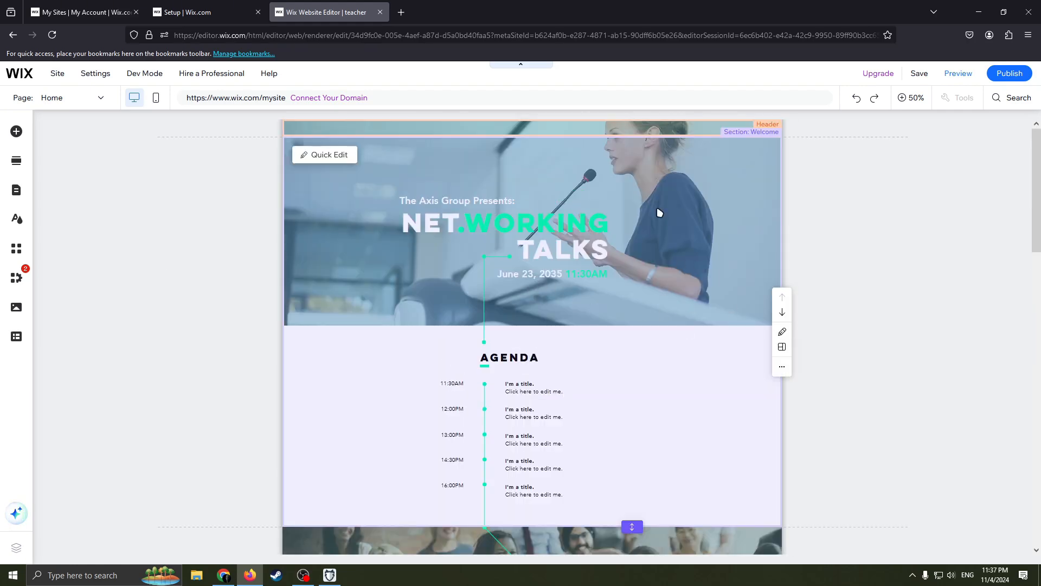
- Delete the "The Axis Group Presents:" text above the main title in the welcome banner
{"action": "left_click", "coordinate": [593, 240]}
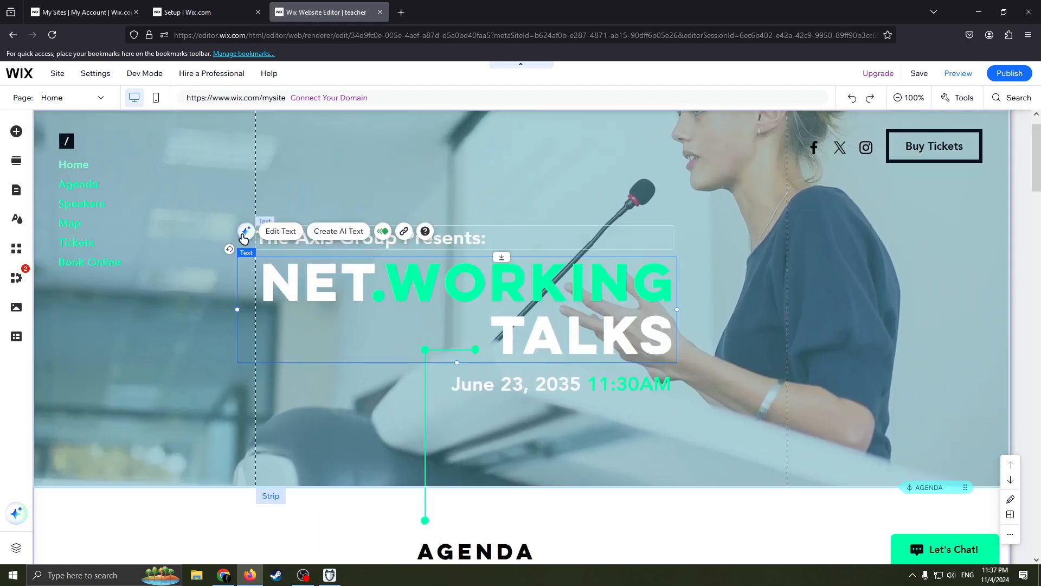
{"action": "left_click", "coordinate": [762, 232]}
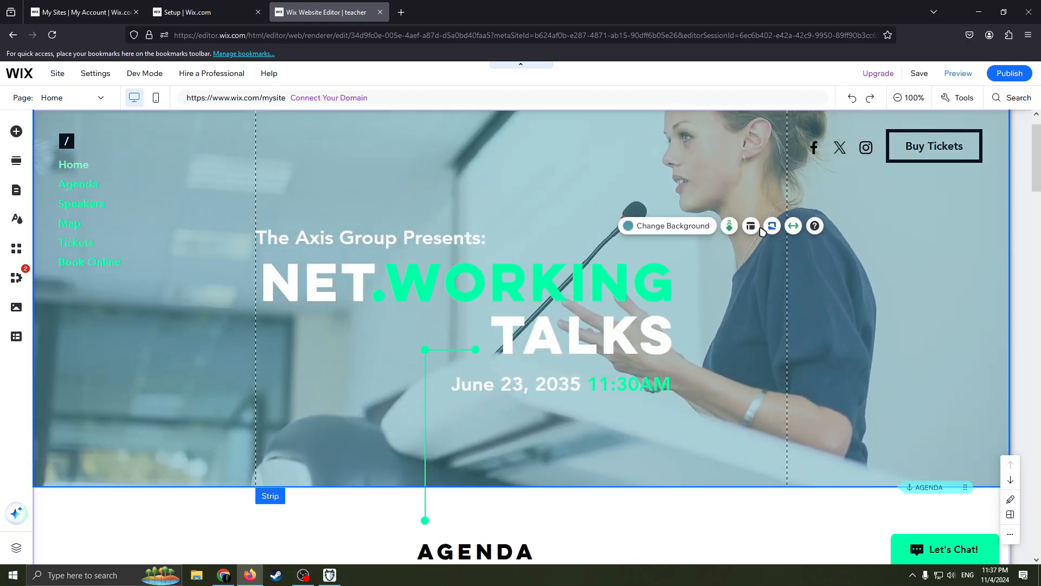
{"action": "left_click", "coordinate": [409, 235]}
{"action": "left_click_drag", "start_coordinate": [409, 234], "coordinate": [450, 234]}
{"action": "right_click", "coordinate": [452, 232]}
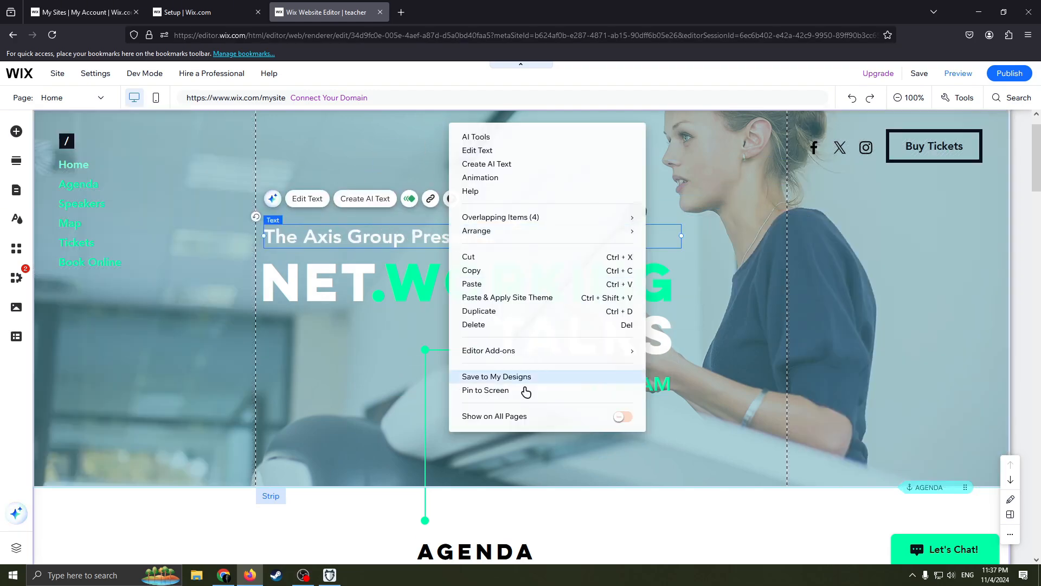
{"action": "left_click", "coordinate": [495, 324]}
- Move the main title higher in the welcome banner and replace its text with "GDGDDGD"
{"action": "left_click_drag", "start_coordinate": [379, 296], "coordinate": [545, 225]}
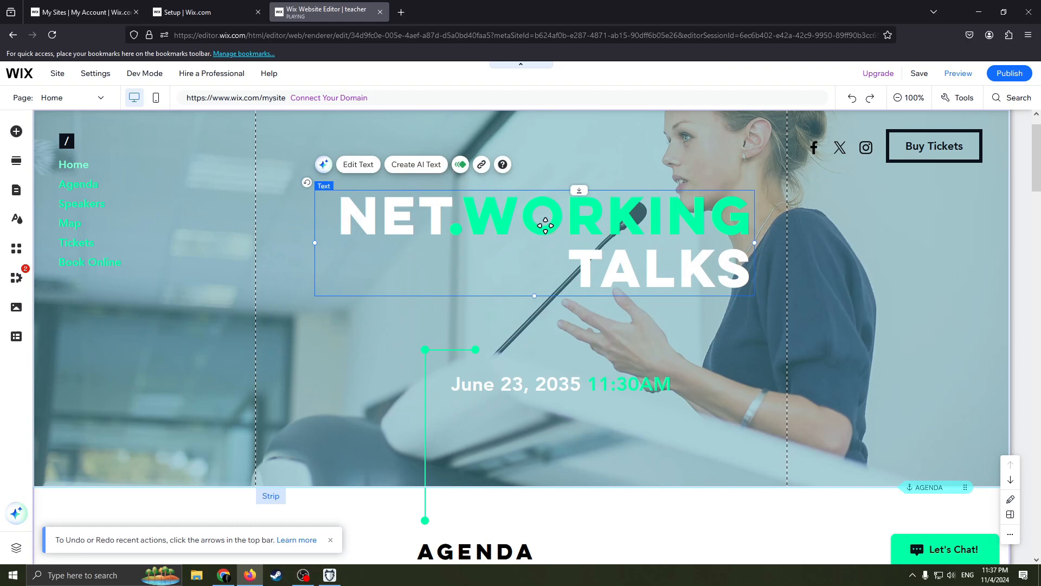
{"action": "double_click", "coordinate": [545, 225]}
{"action": "key", "text": "BackSpace"}
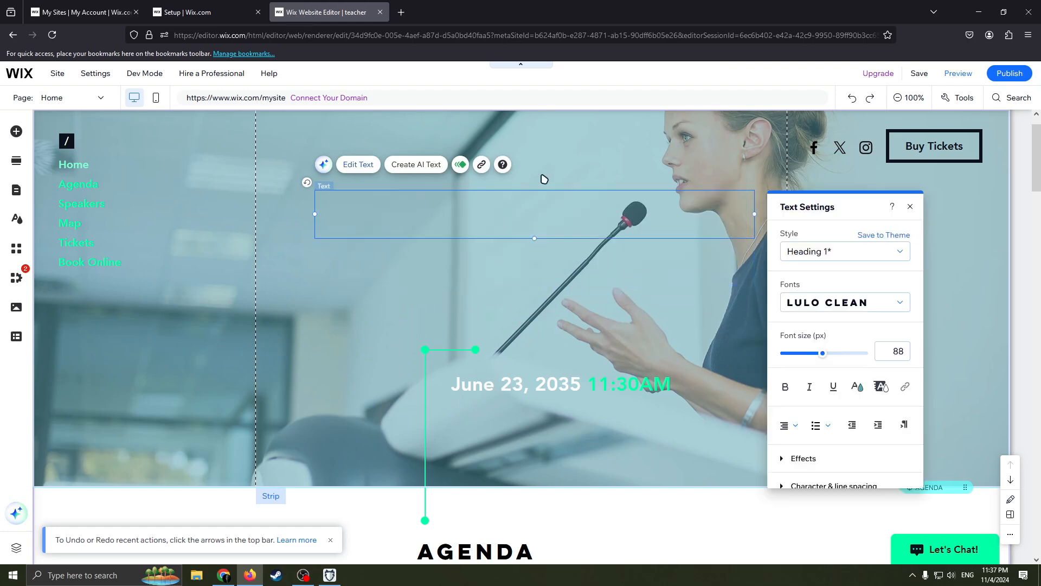
{"action": "type", "text": "GDGDDGD"}
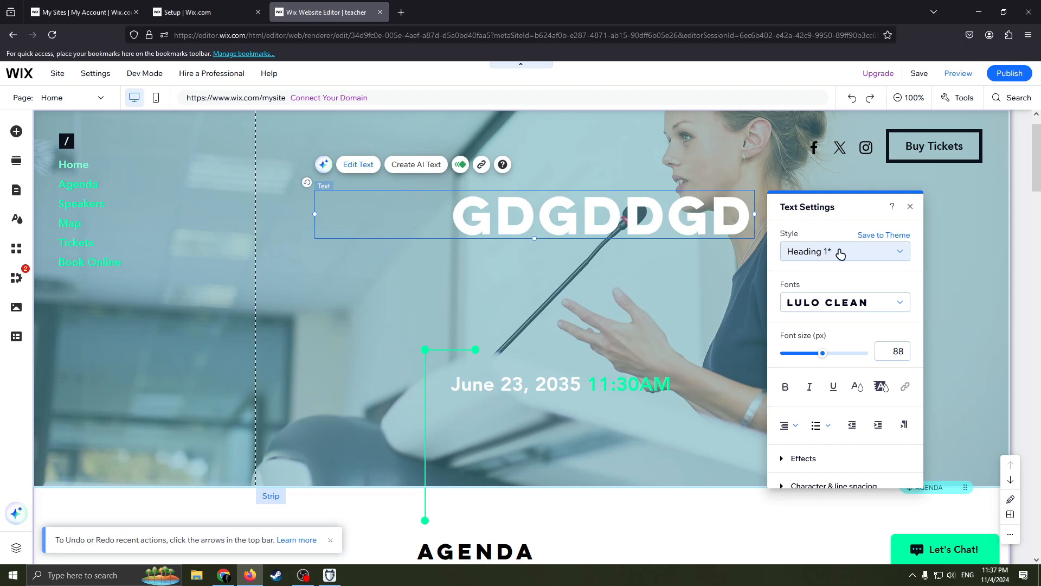
{"action": "left_click", "coordinate": [911, 210]}
{"action": "scroll", "coordinate": [356, 297], "scroll_direction": "down", "scroll_amount": 2}
{"action": "scroll", "coordinate": [363, 268], "scroll_direction": "up", "scroll_amount": 3}
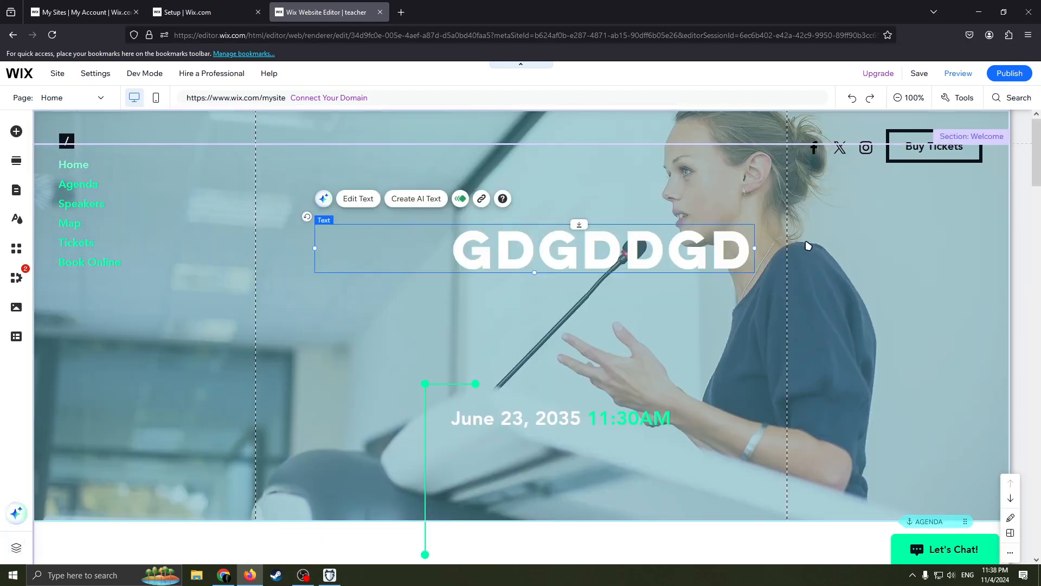
- Add a themed Heading 1 text element to the welcome banner and position it above the main title
{"action": "left_click", "coordinate": [776, 199]}
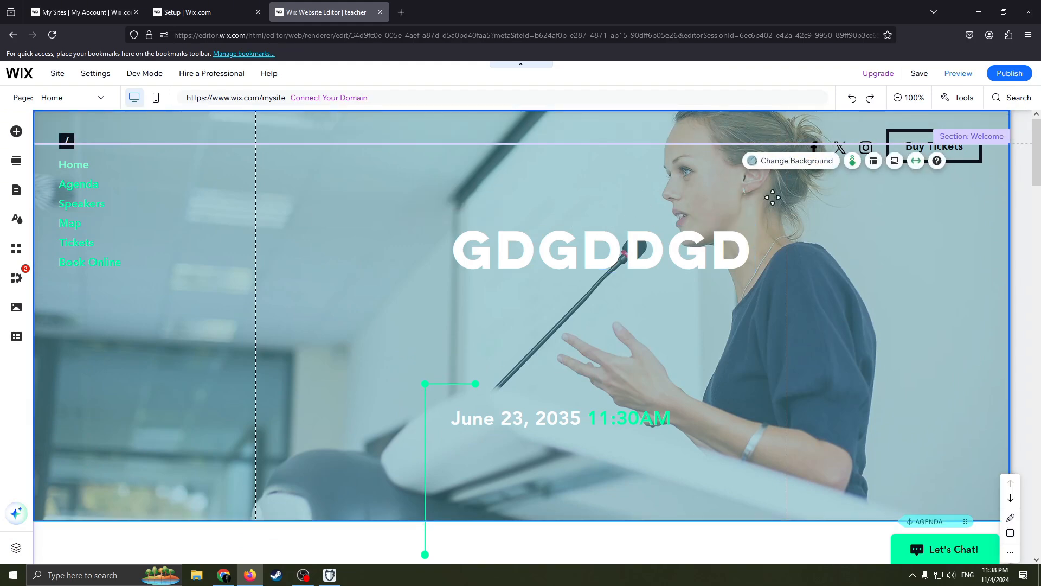
{"action": "scroll", "coordinate": [683, 309], "scroll_direction": "down", "scroll_amount": 8}
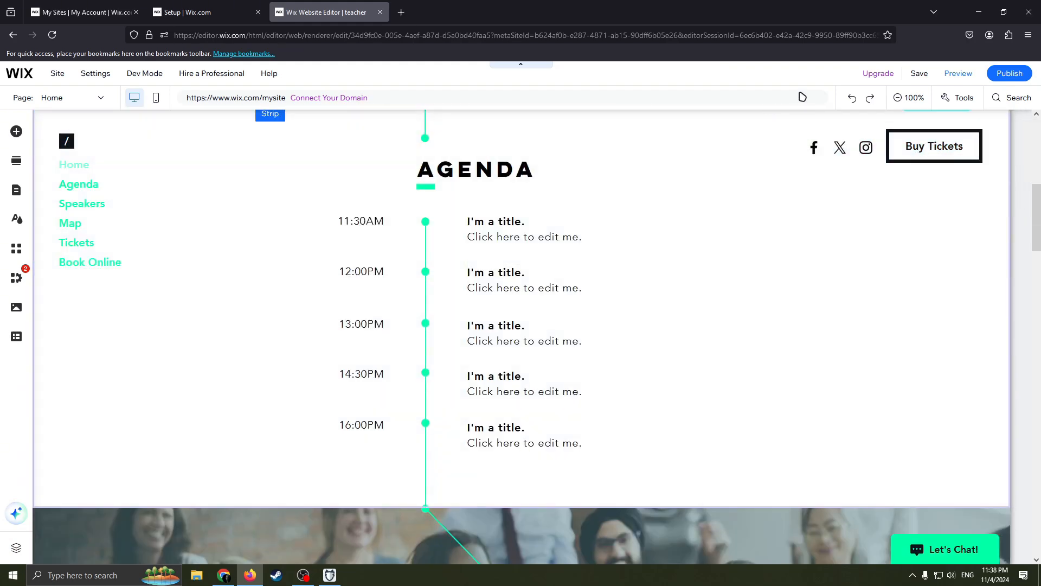
{"action": "scroll", "coordinate": [634, 164], "scroll_direction": "up", "scroll_amount": 4}
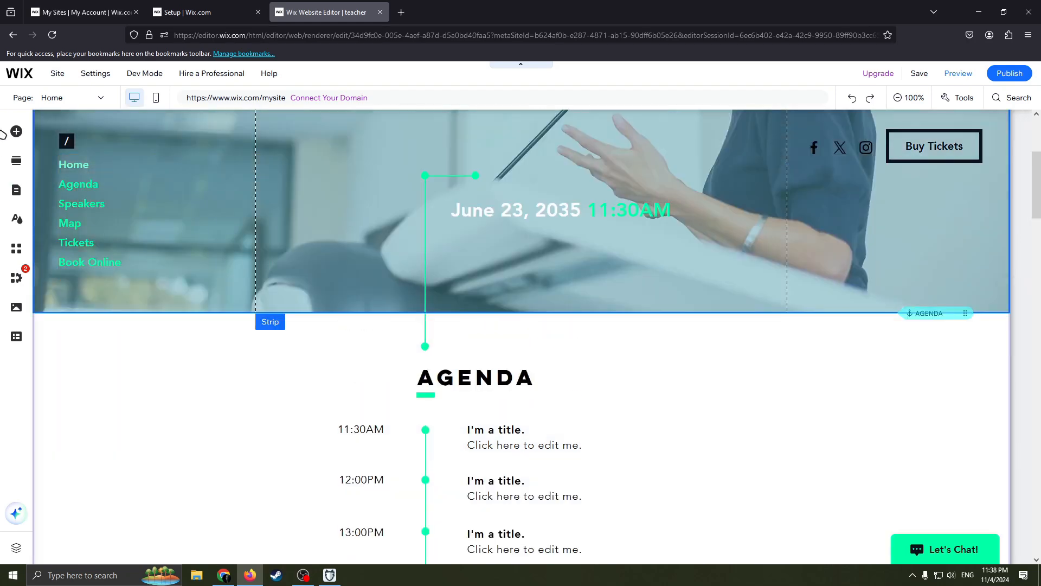
{"action": "left_click", "coordinate": [16, 131]}
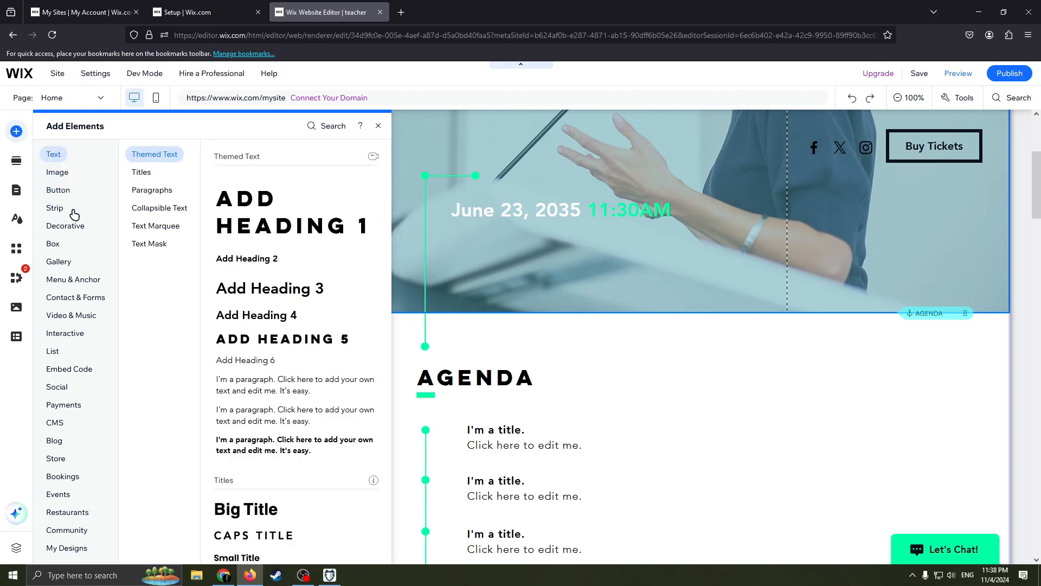
{"action": "mouse_move", "coordinate": [63, 233]}
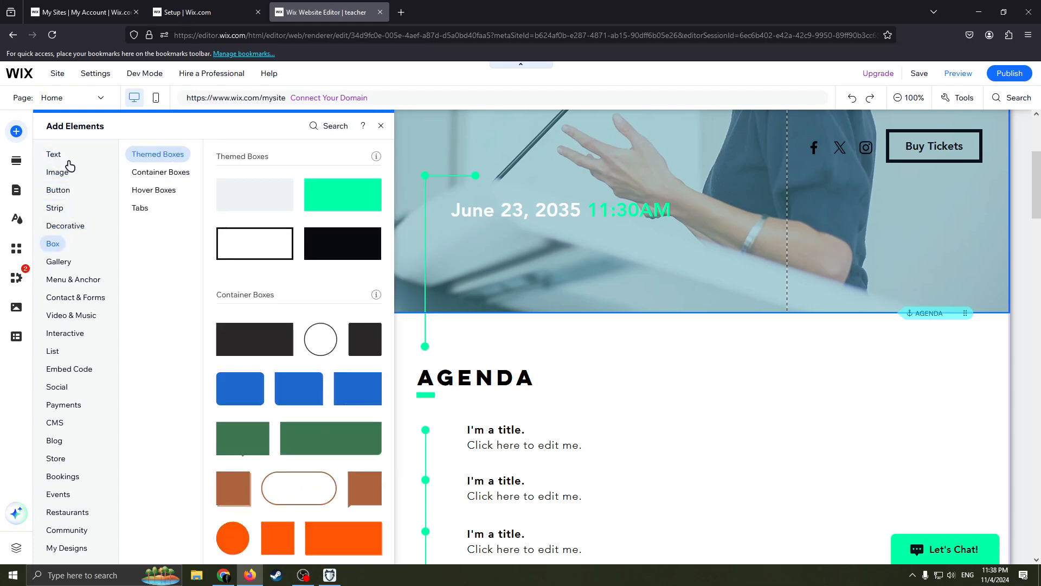
{"action": "mouse_move", "coordinate": [62, 173]}
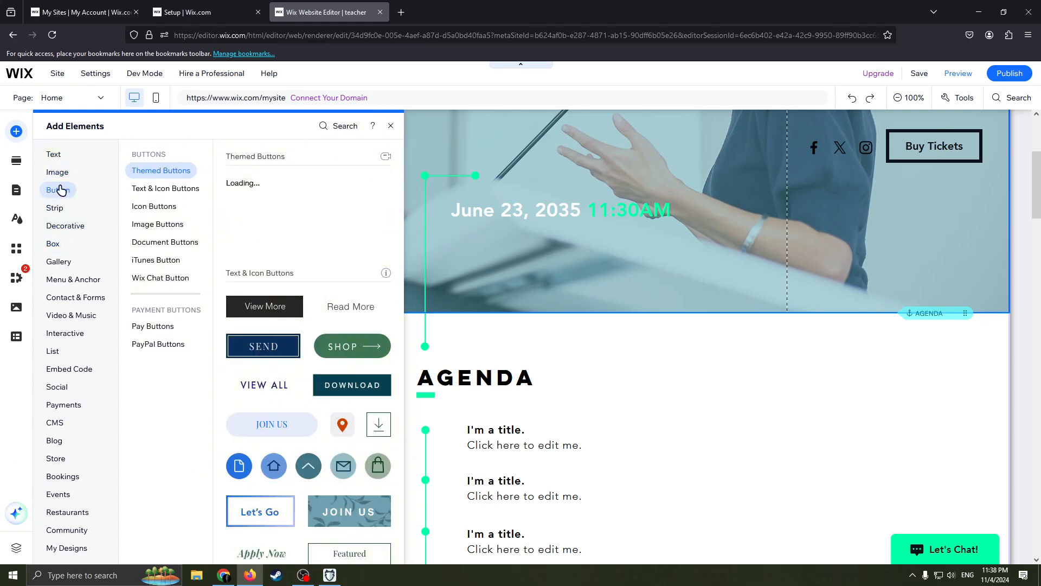
{"action": "mouse_move", "coordinate": [54, 155]}
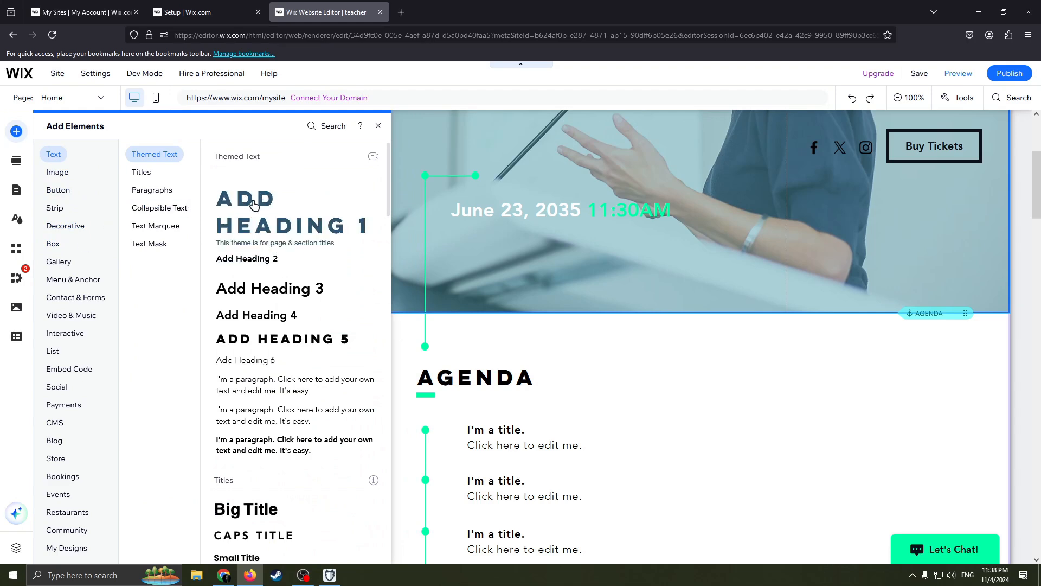
{"action": "left_click_drag", "start_coordinate": [254, 205], "coordinate": [399, 189]}
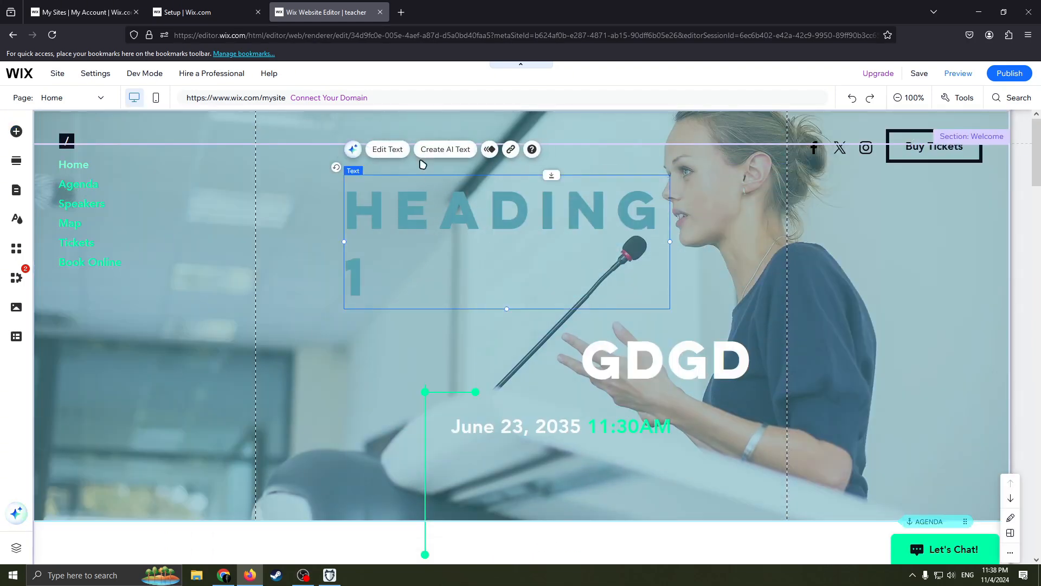
{"action": "left_click_drag", "start_coordinate": [567, 264], "coordinate": [623, 282]}
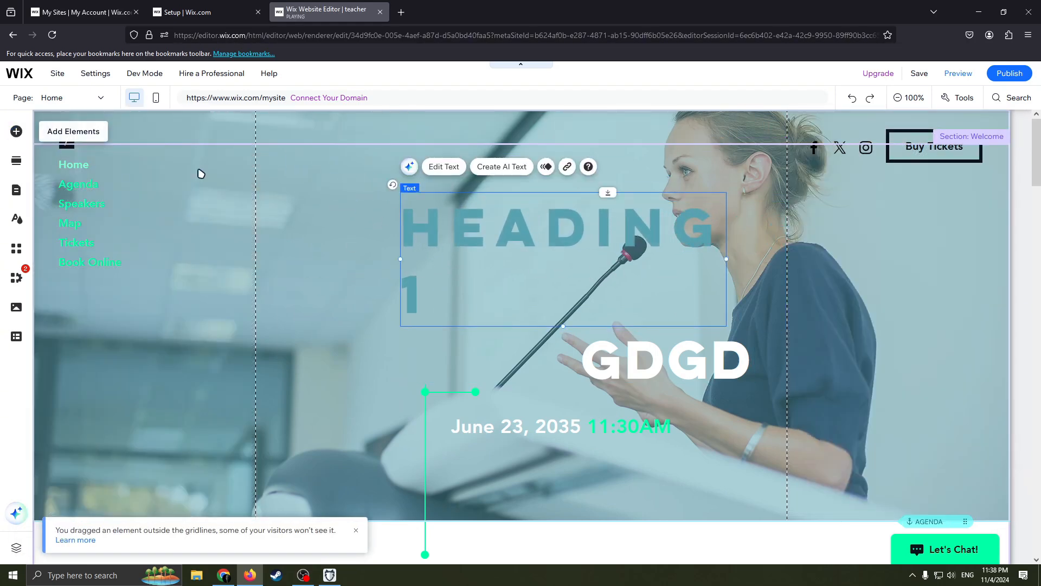
- Add a dark "View More" button to the welcome banner, below and beside the new heading
{"action": "left_click", "coordinate": [17, 131]}
{"action": "left_click", "coordinate": [58, 190]}
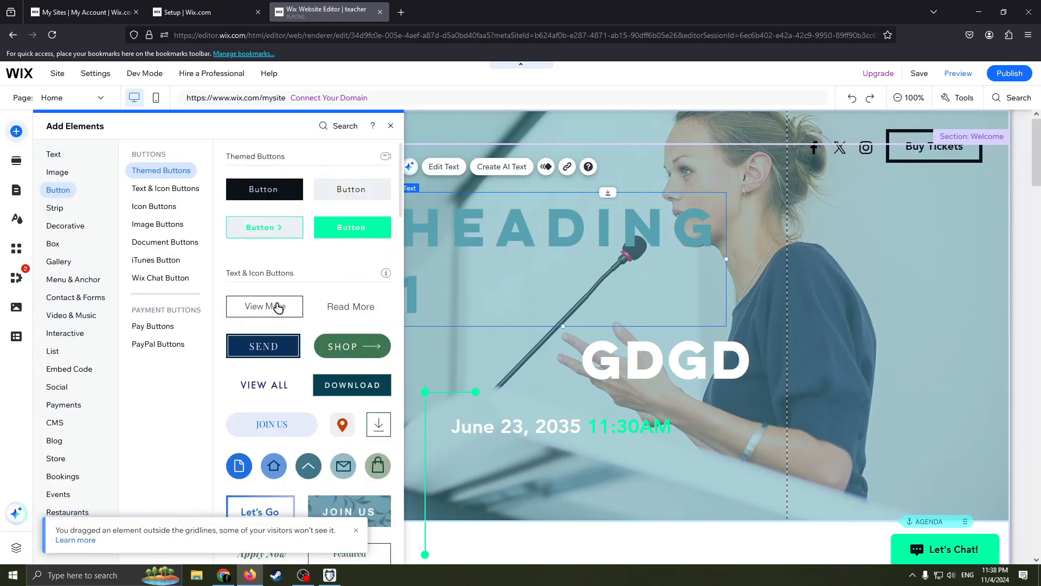
{"action": "left_click_drag", "start_coordinate": [275, 304], "coordinate": [359, 358]}
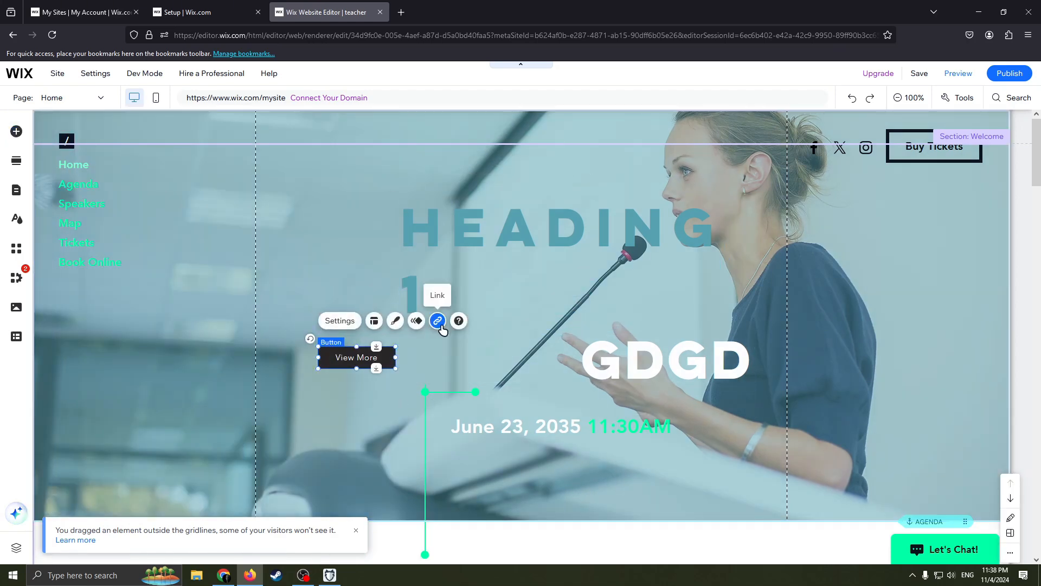
- Review the link options for the View More button, including page and web address, and leave without setting a link
{"action": "left_click", "coordinate": [435, 321]}
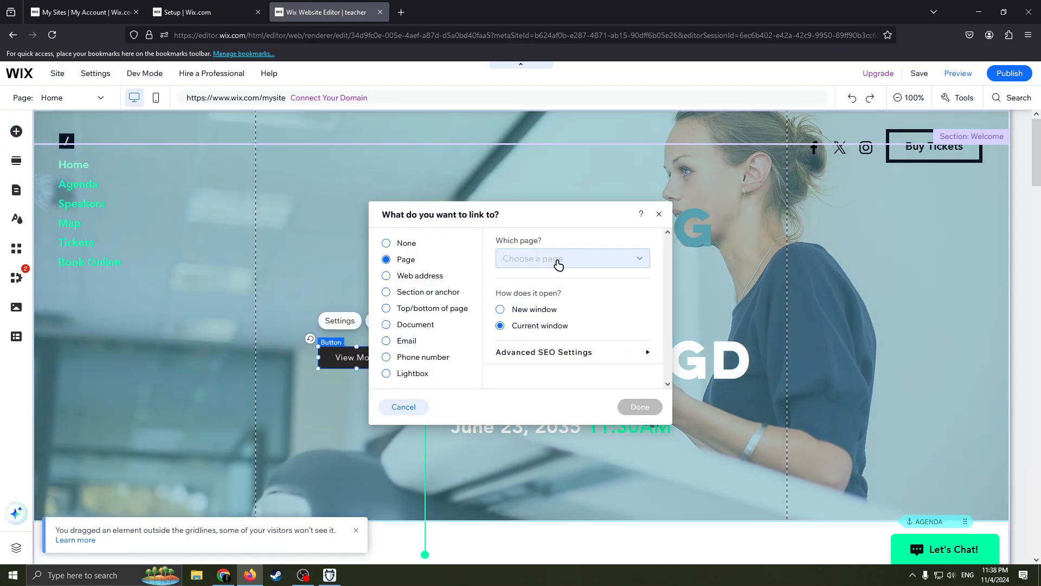
{"action": "left_click", "coordinate": [559, 264]}
{"action": "left_click", "coordinate": [597, 268]}
{"action": "left_click", "coordinate": [386, 275]}
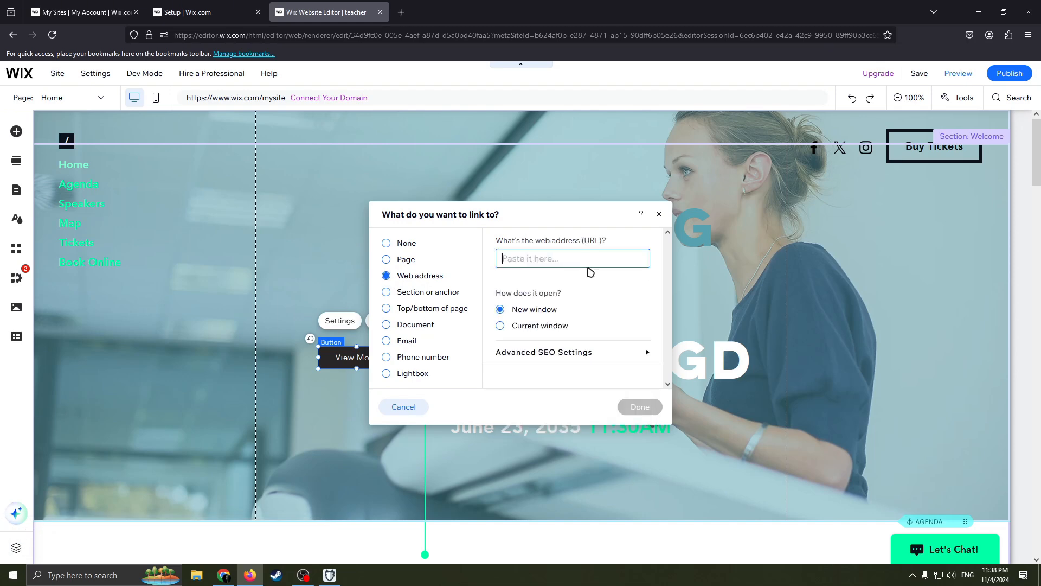
{"action": "left_click", "coordinate": [659, 213]}
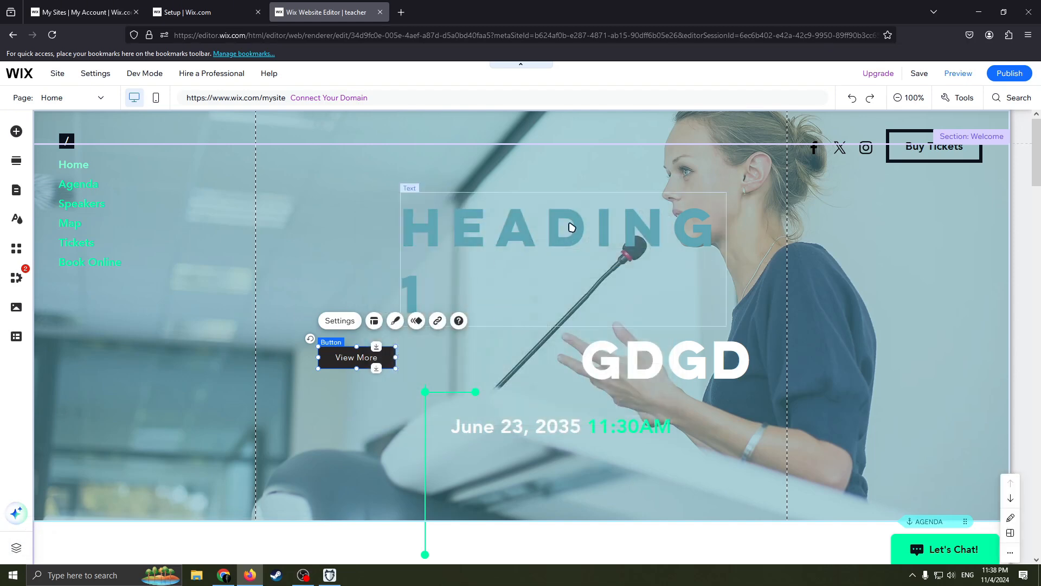
- Add the "Get to Know Us" section from the About section designs to the home page, directly below the Agenda section
{"action": "left_click", "coordinate": [505, 147]}
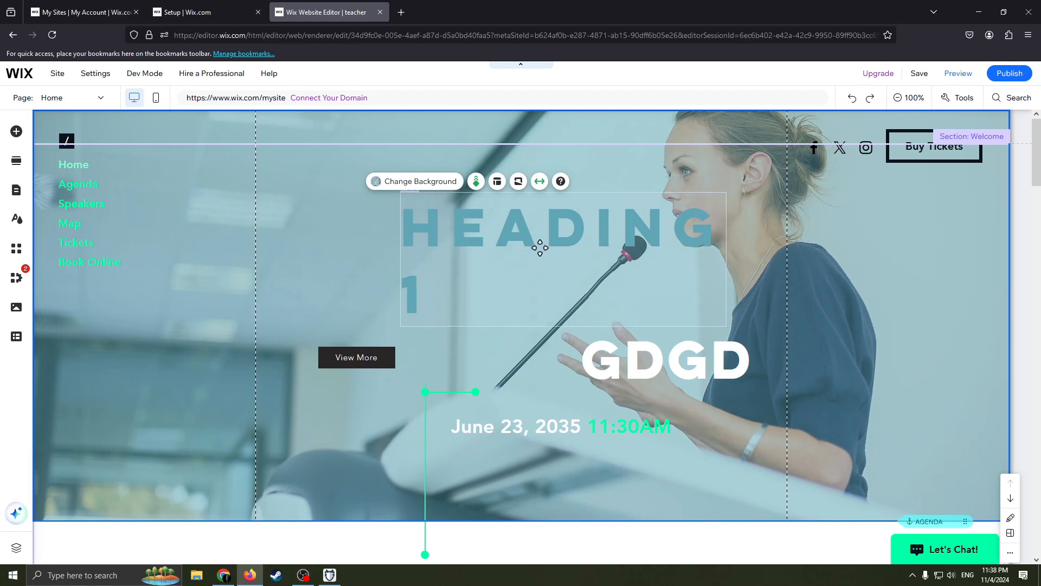
{"action": "left_click", "coordinate": [16, 160]}
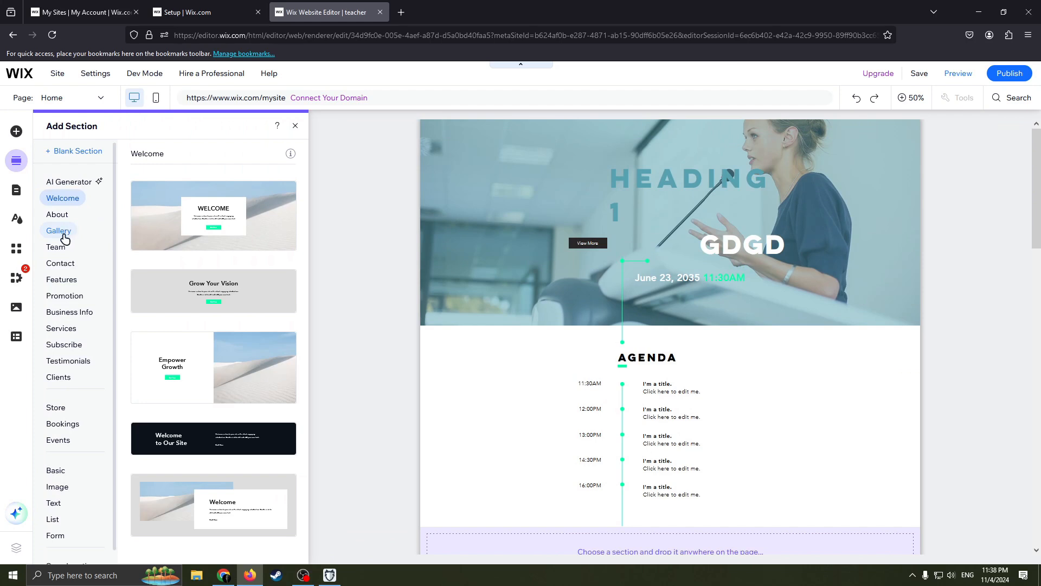
{"action": "left_click", "coordinate": [57, 214]}
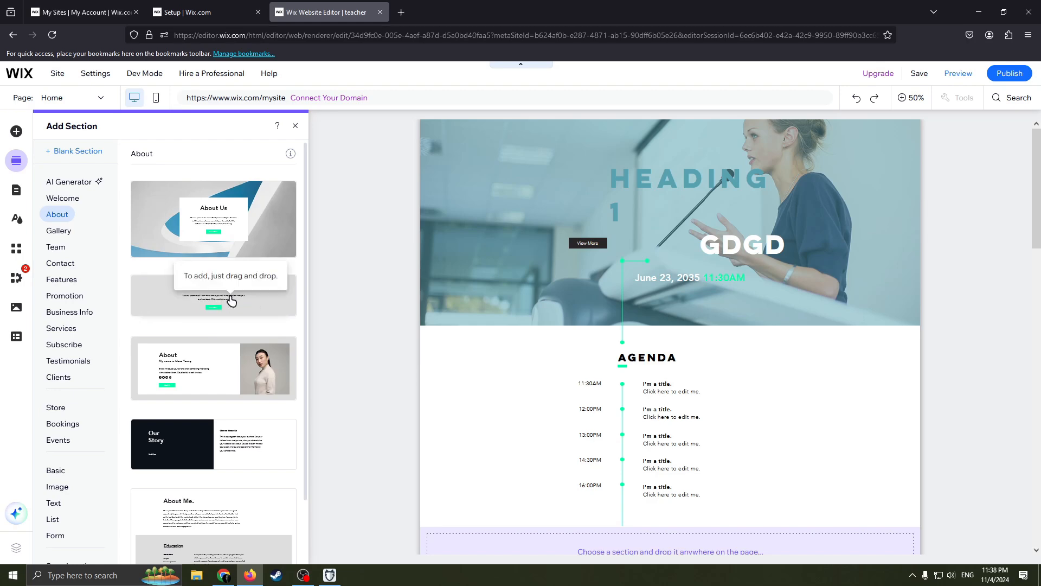
{"action": "left_click_drag", "start_coordinate": [232, 301], "coordinate": [629, 272]}
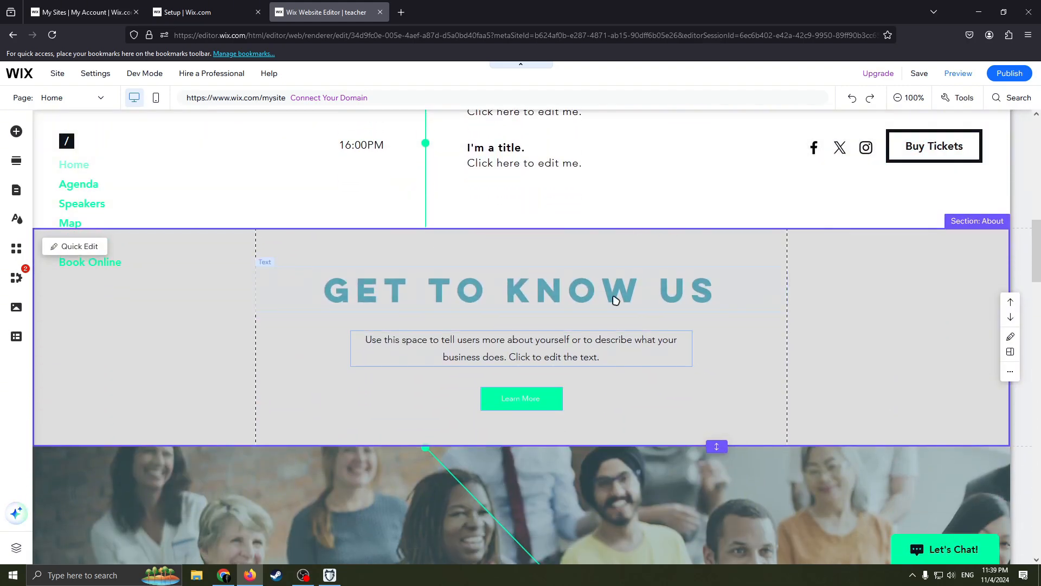
- Replace the new About section's heading text with "WRITE"
{"action": "double_click", "coordinate": [515, 292]}
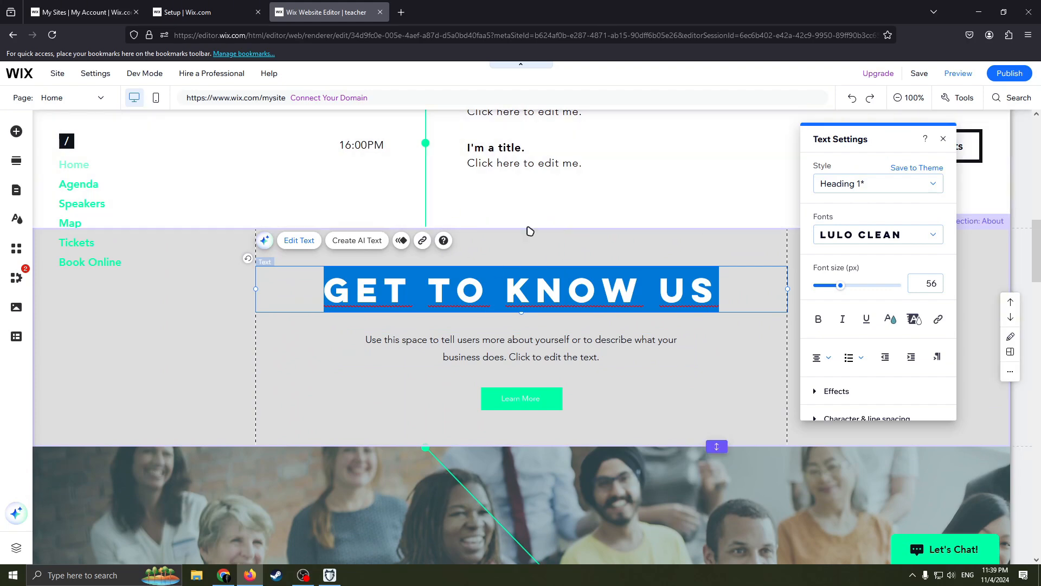
{"action": "key", "text": "BackSpace"}
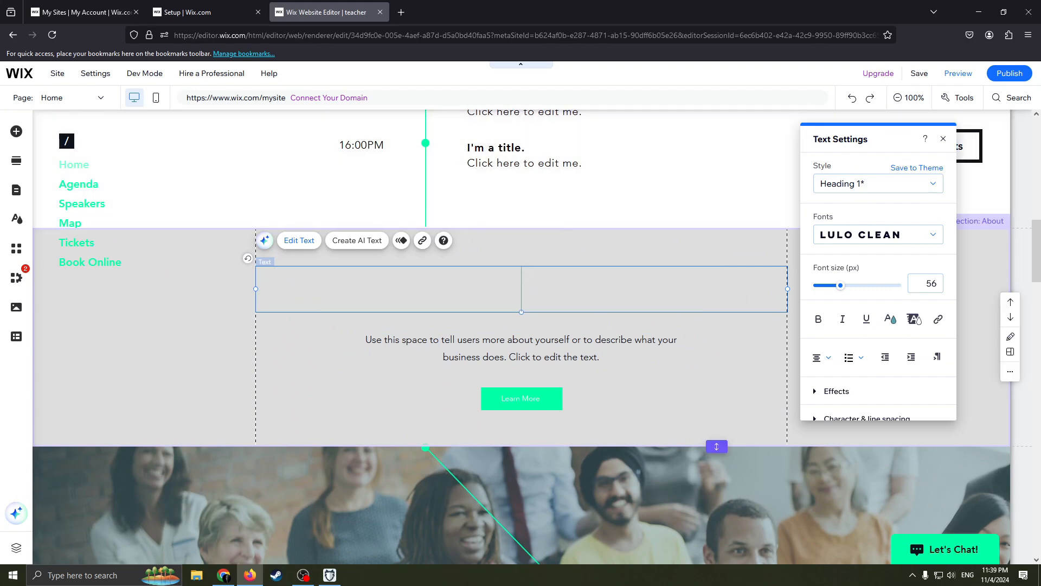
{"action": "type", "text": "WRITE"}
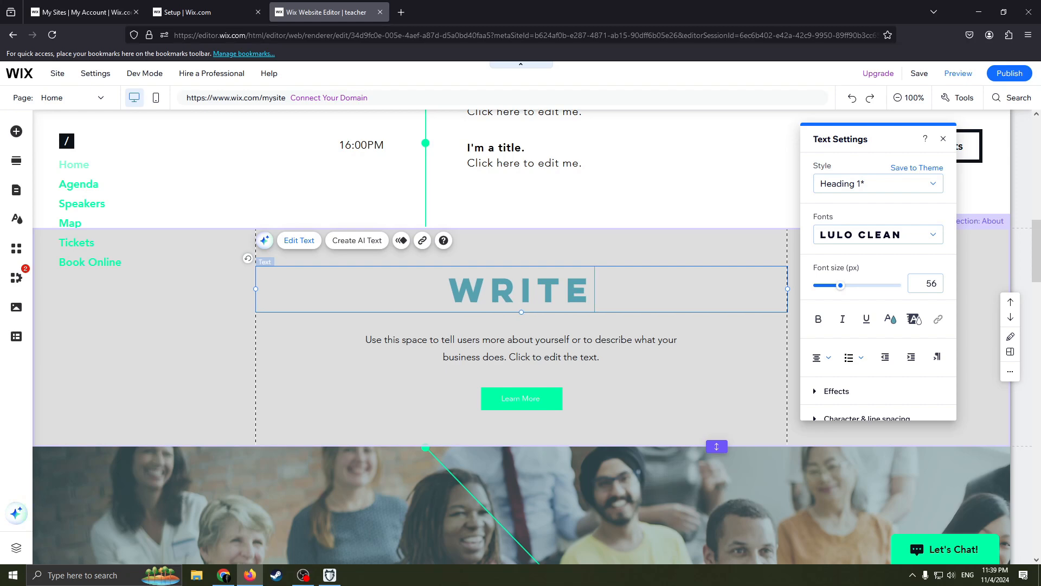
{"action": "left_click", "coordinate": [656, 396]}
- Enlarge the green Learn More button in the About section, making it both wider and taller
{"action": "left_click_drag", "start_coordinate": [525, 407], "coordinate": [713, 433]}
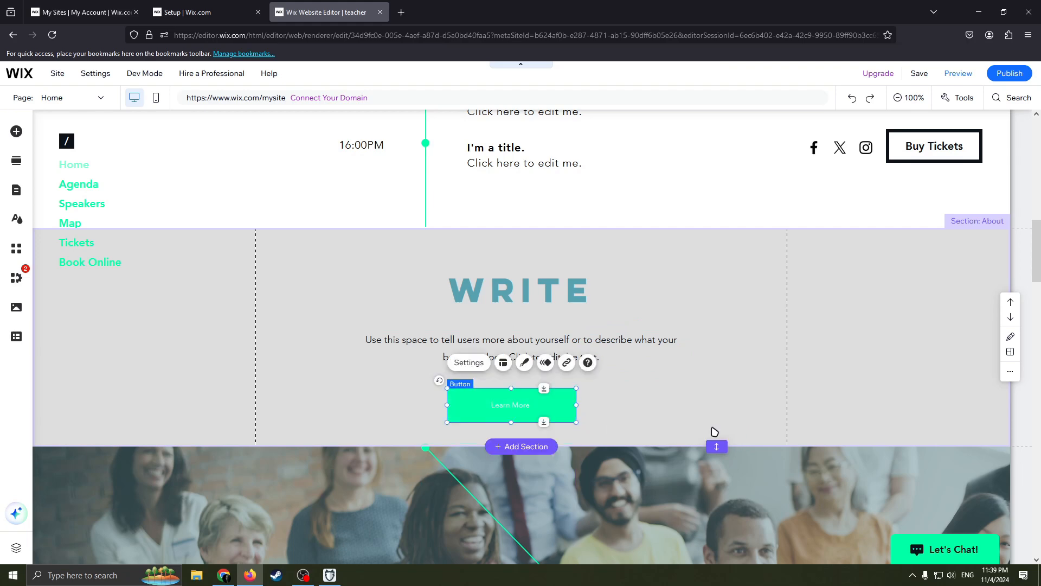
{"action": "left_click", "coordinate": [707, 367]}
{"action": "scroll", "coordinate": [575, 293], "scroll_direction": "up", "scroll_amount": 4}
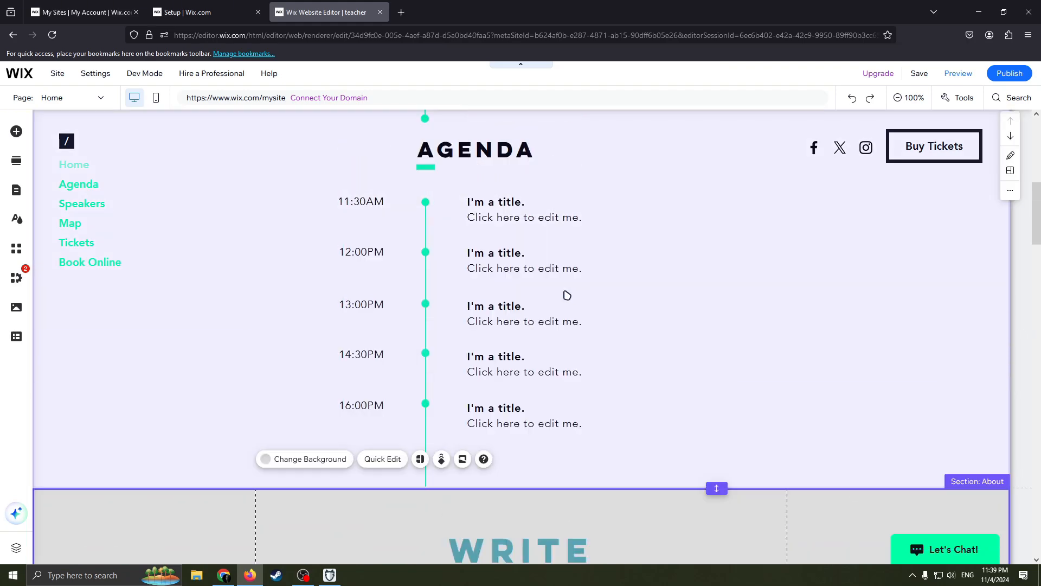
{"action": "scroll", "coordinate": [502, 411], "scroll_direction": "down", "scroll_amount": 3}
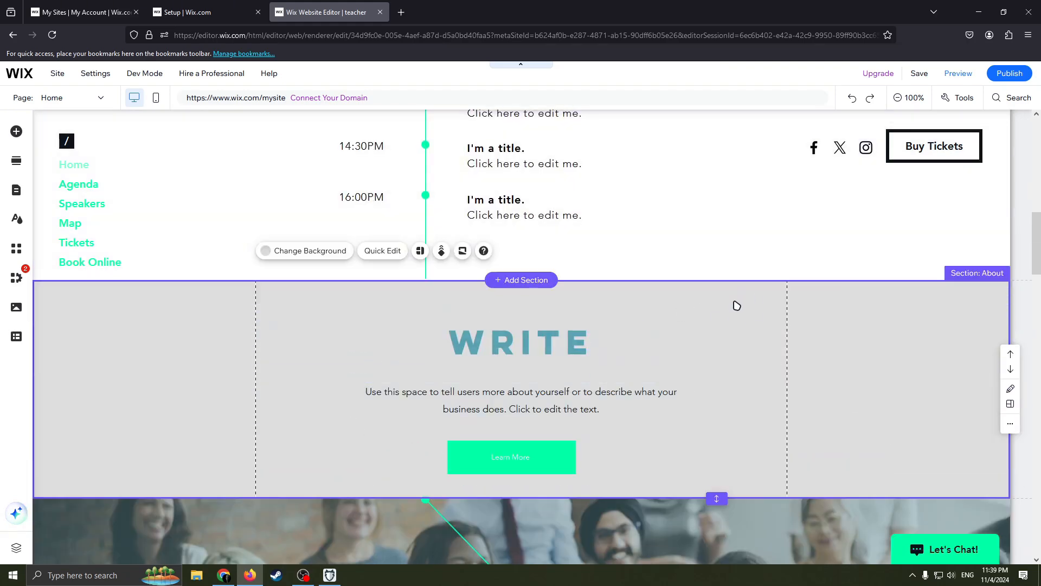
- Open the page manager and remove the Agenda item from the site menu
{"action": "scroll", "coordinate": [737, 306], "scroll_direction": "up", "scroll_amount": 10}
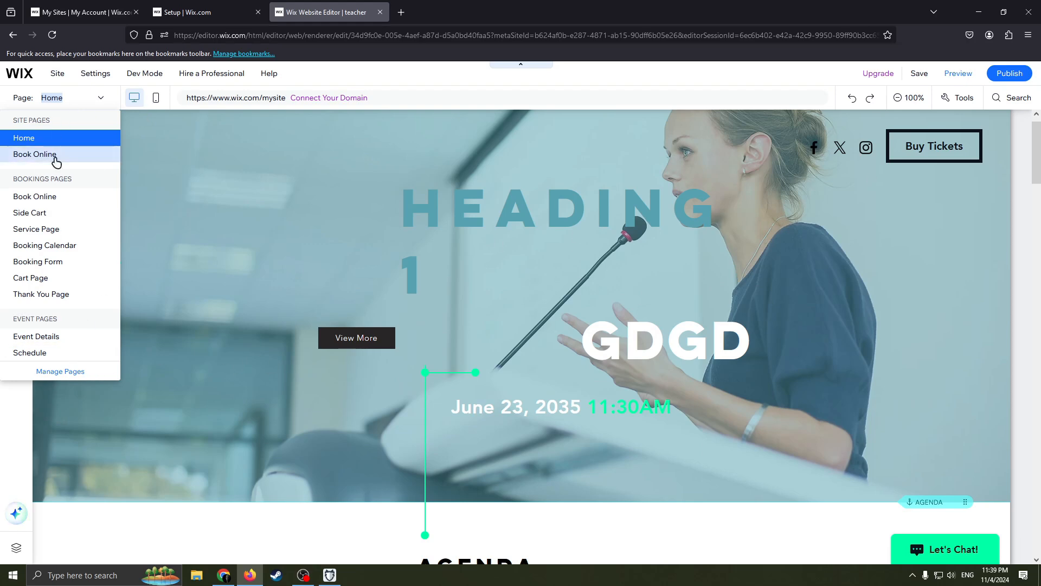
{"action": "left_click", "coordinate": [58, 372]}
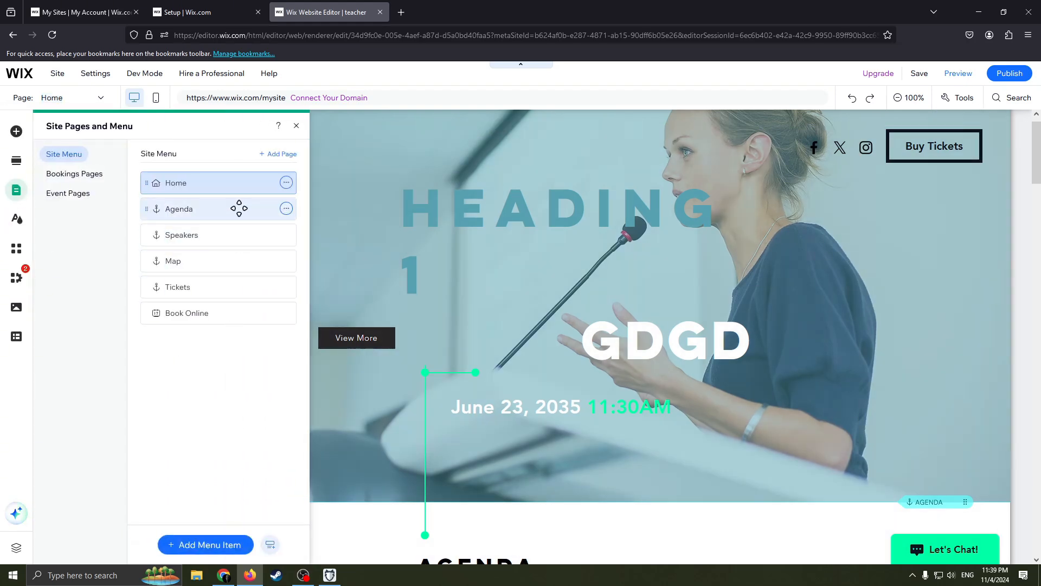
{"action": "left_click", "coordinate": [286, 208]}
{"action": "left_click", "coordinate": [336, 289]}
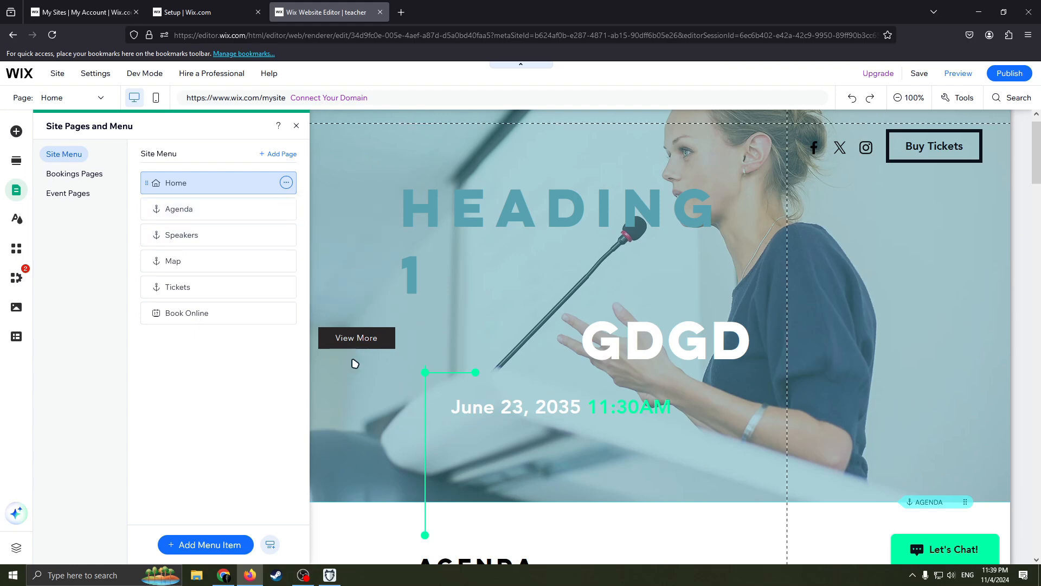
- Hide the Home page from the site menu, restore it to the menu, and leave the page manager
{"action": "left_click", "coordinate": [286, 183]}
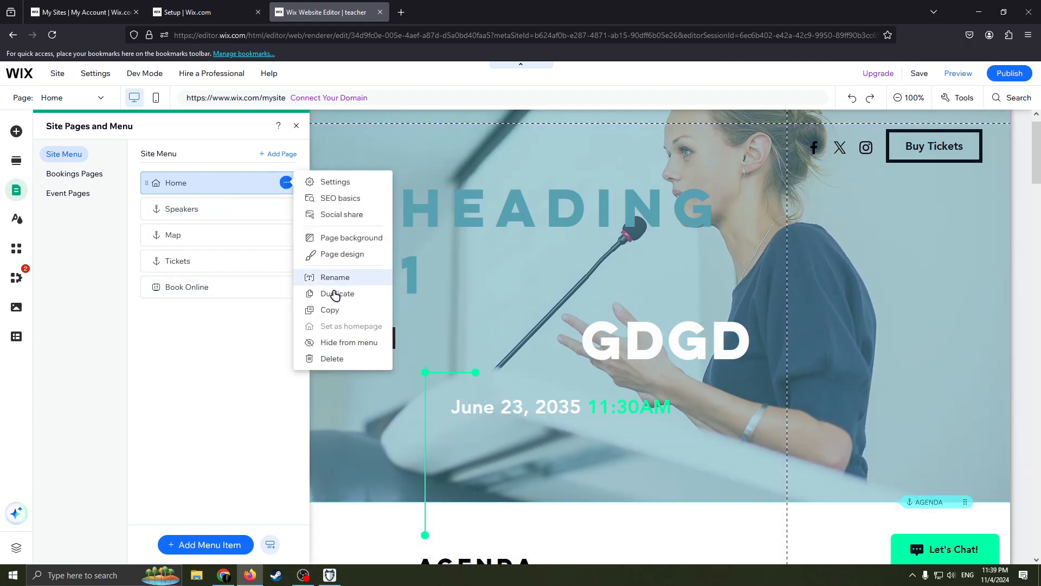
{"action": "left_click", "coordinate": [347, 342]}
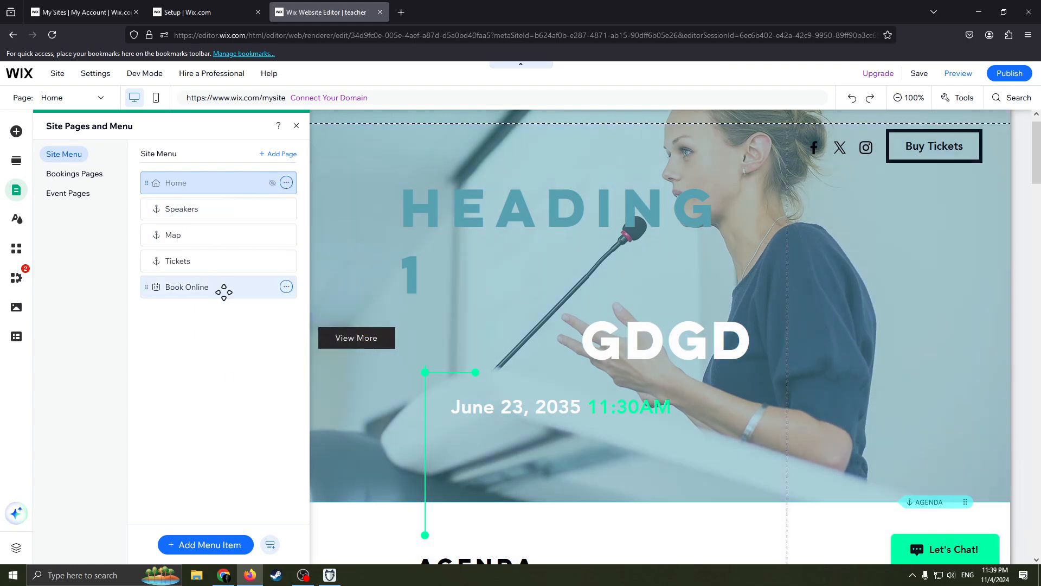
{"action": "left_click", "coordinate": [287, 182]}
{"action": "left_click", "coordinate": [347, 342]}
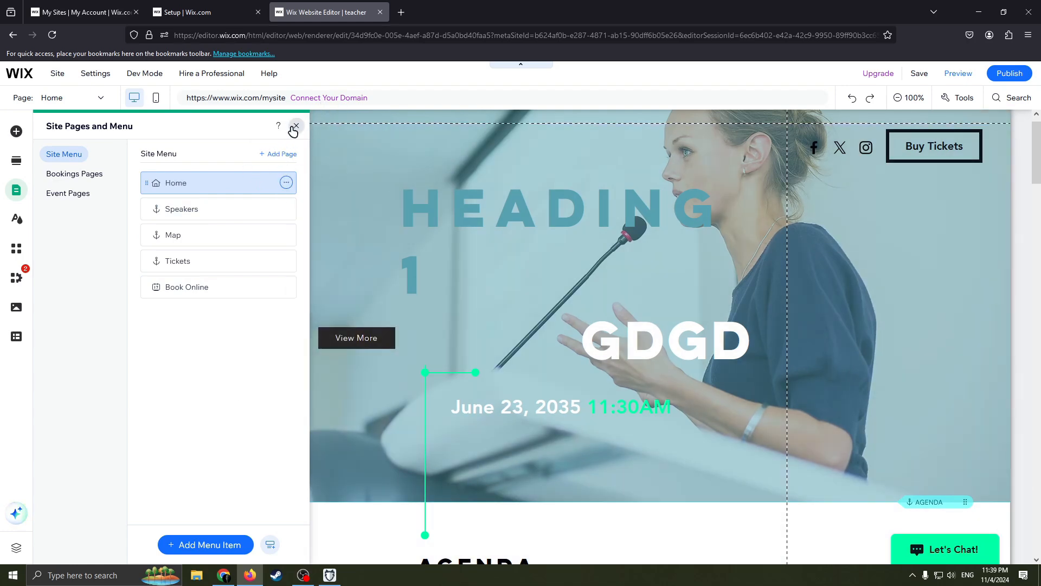
{"action": "left_click", "coordinate": [295, 127]}
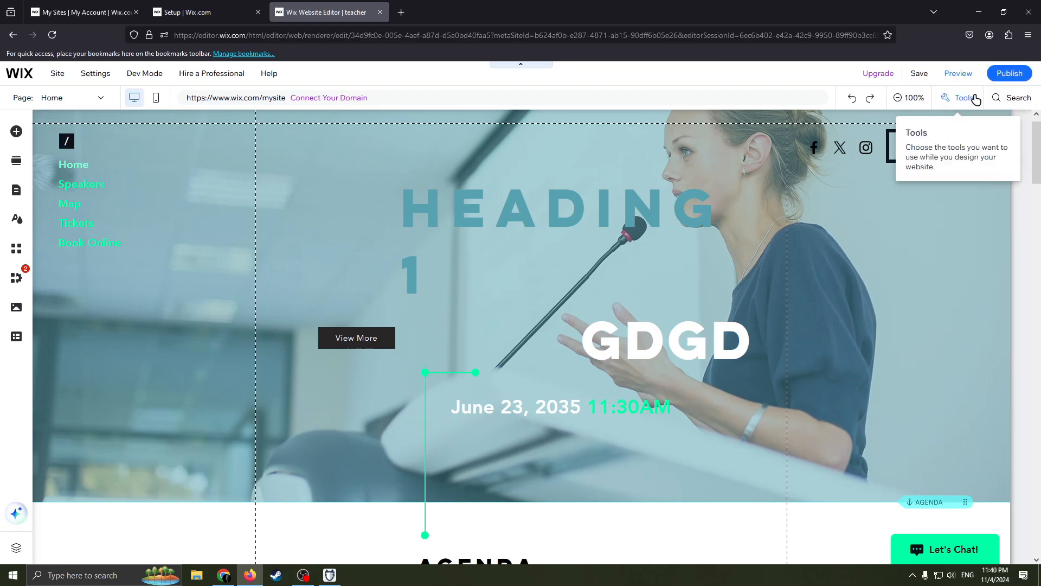
- Review the home page layout from the welcome banner down through the Agenda section to the About section
{"action": "left_click", "coordinate": [1013, 76]}
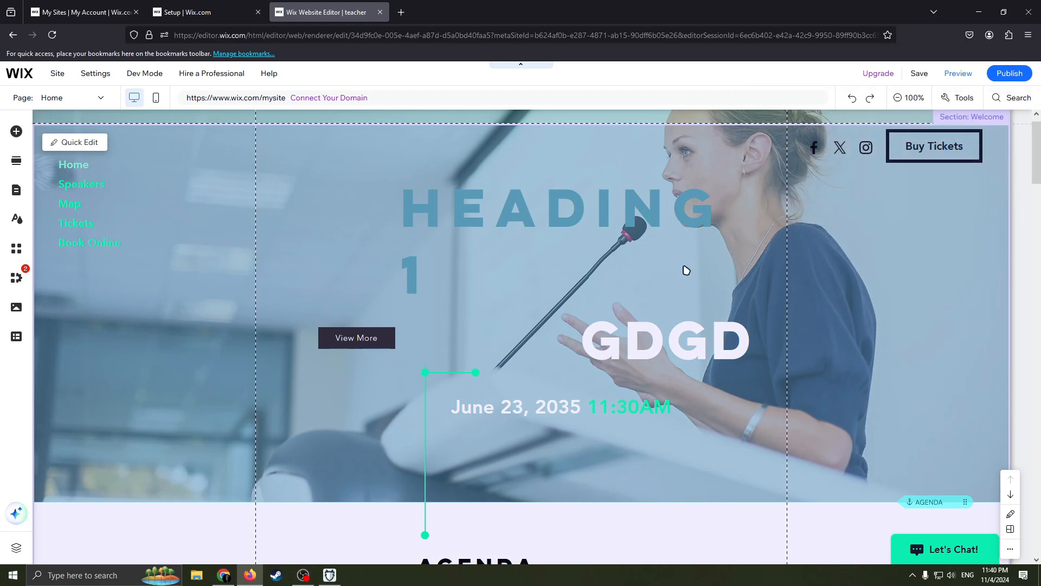
{"action": "scroll", "coordinate": [755, 373], "scroll_direction": "down", "scroll_amount": 10}
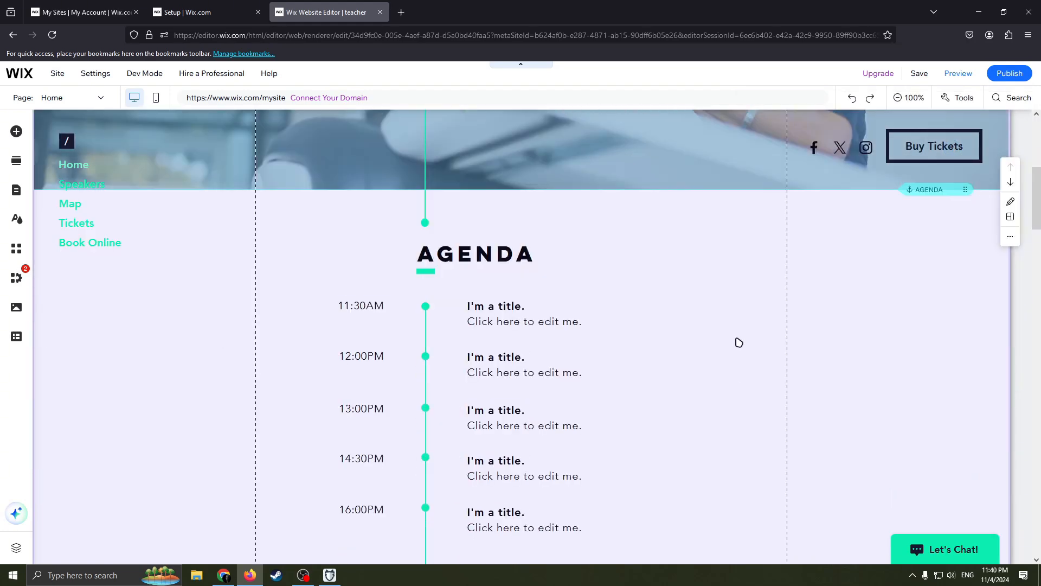
{"action": "scroll", "coordinate": [665, 324], "scroll_direction": "up", "scroll_amount": 8}
{"action": "scroll", "coordinate": [682, 295], "scroll_direction": "up", "scroll_amount": 2}
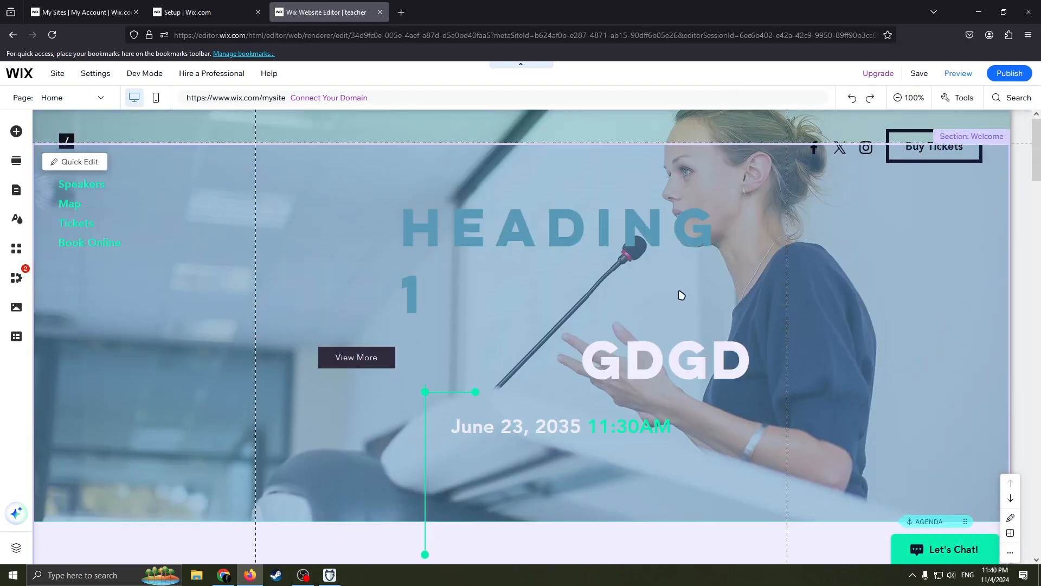
{"action": "scroll", "coordinate": [734, 285], "scroll_direction": "down", "scroll_amount": 3}
{"action": "scroll", "coordinate": [637, 254], "scroll_direction": "up", "scroll_amount": 3}
{"action": "scroll", "coordinate": [548, 303], "scroll_direction": "down", "scroll_amount": 4}
{"action": "scroll", "coordinate": [662, 360], "scroll_direction": "down", "scroll_amount": 3}
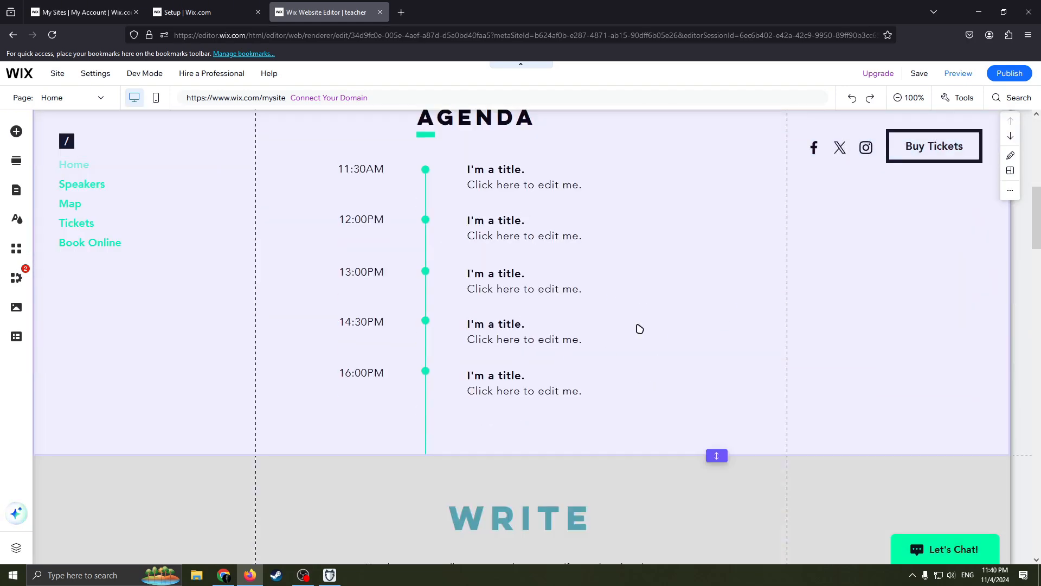
{"action": "scroll", "coordinate": [639, 328], "scroll_direction": "up", "scroll_amount": 2}
- Open the Agenda heading for text editing and select the 16:00PM agenda entry's text element
{"action": "left_click", "coordinate": [479, 274]}
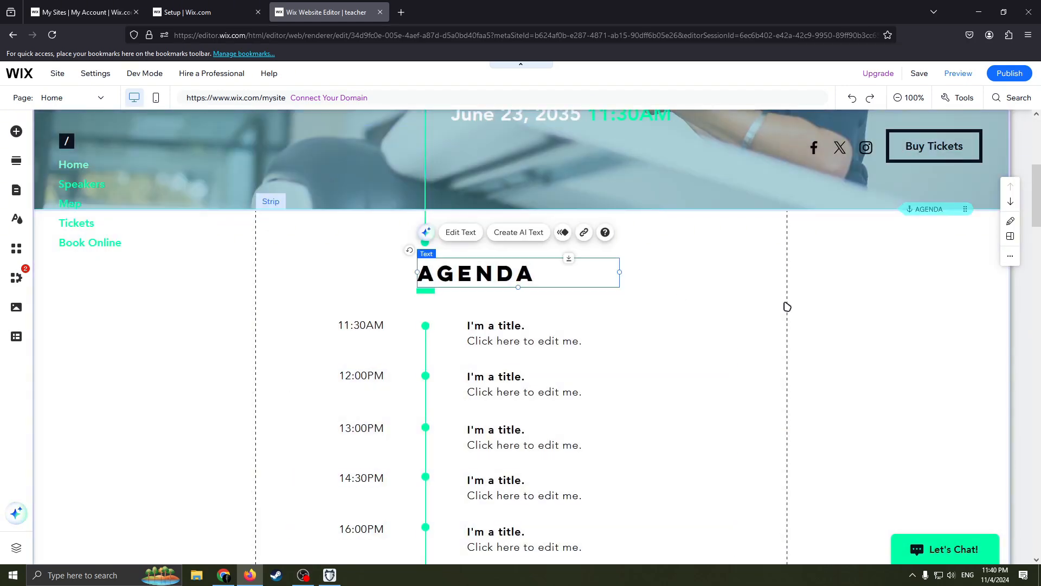
{"action": "double_click", "coordinate": [493, 271]}
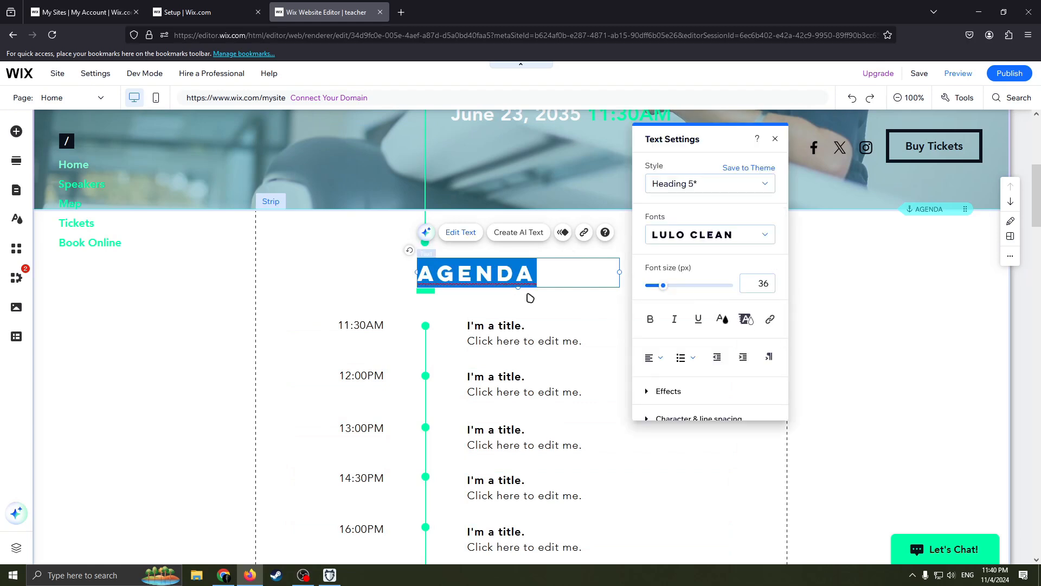
{"action": "double_click", "coordinate": [512, 333]}
{"action": "scroll", "coordinate": [569, 356], "scroll_direction": "down", "scroll_amount": 3}
{"action": "left_click", "coordinate": [565, 323]}
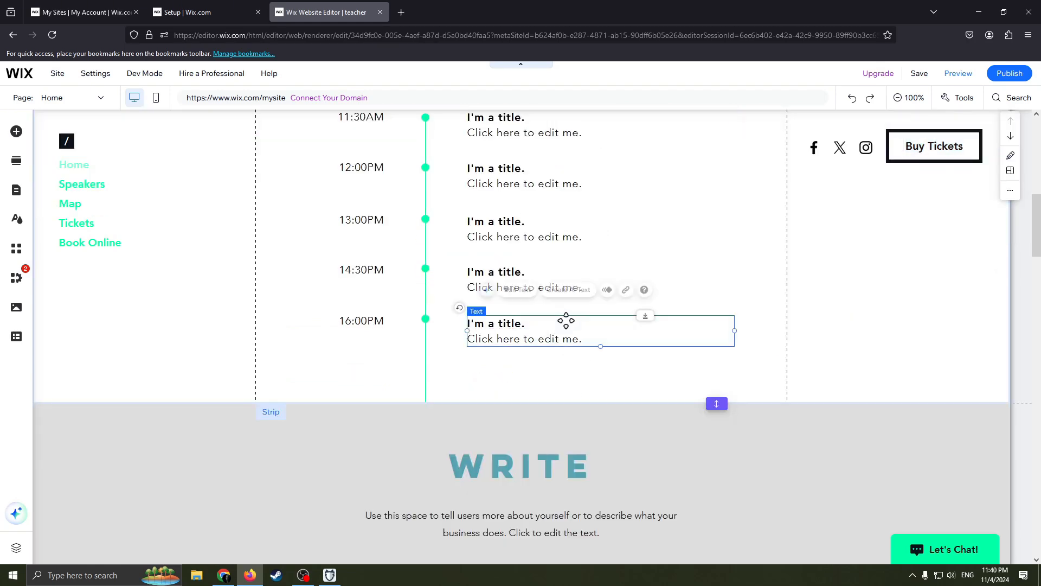
- Examine the image elements available to add, including uploads, AI Image Creator, free Wix images, illustrations, custom logo and related apps, without adding any
{"action": "scroll", "coordinate": [602, 374], "scroll_direction": "down", "scroll_amount": 5}
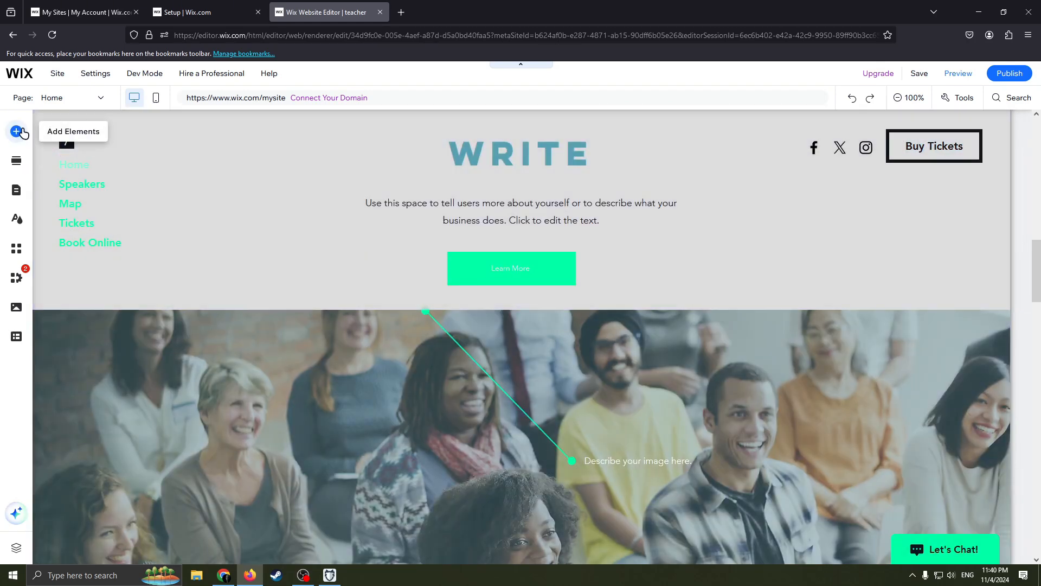
{"action": "left_click", "coordinate": [16, 131]}
{"action": "left_click", "coordinate": [57, 171]}
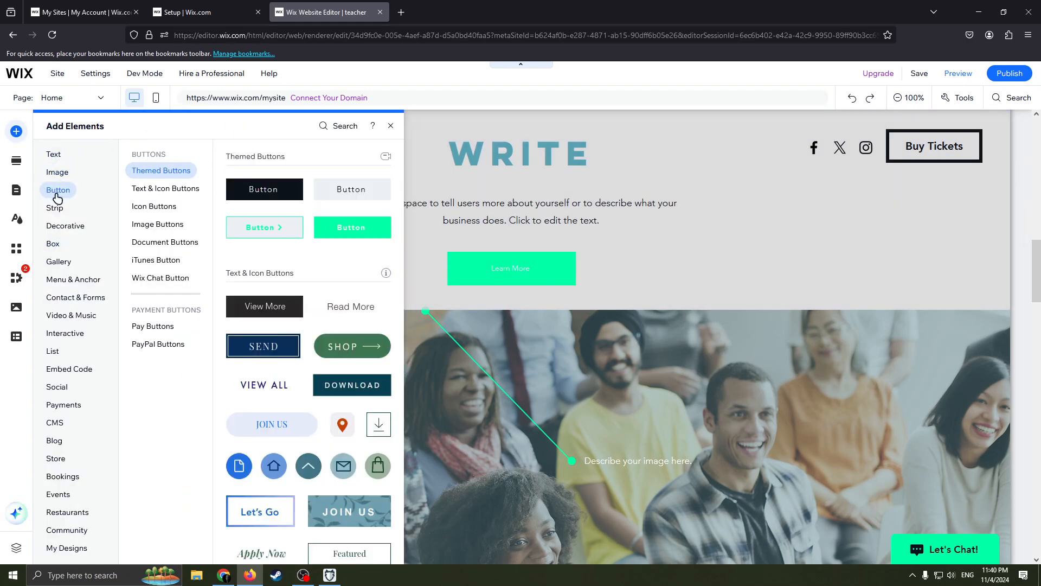
{"action": "mouse_move", "coordinate": [71, 210]}
{"action": "mouse_move", "coordinate": [72, 173]}
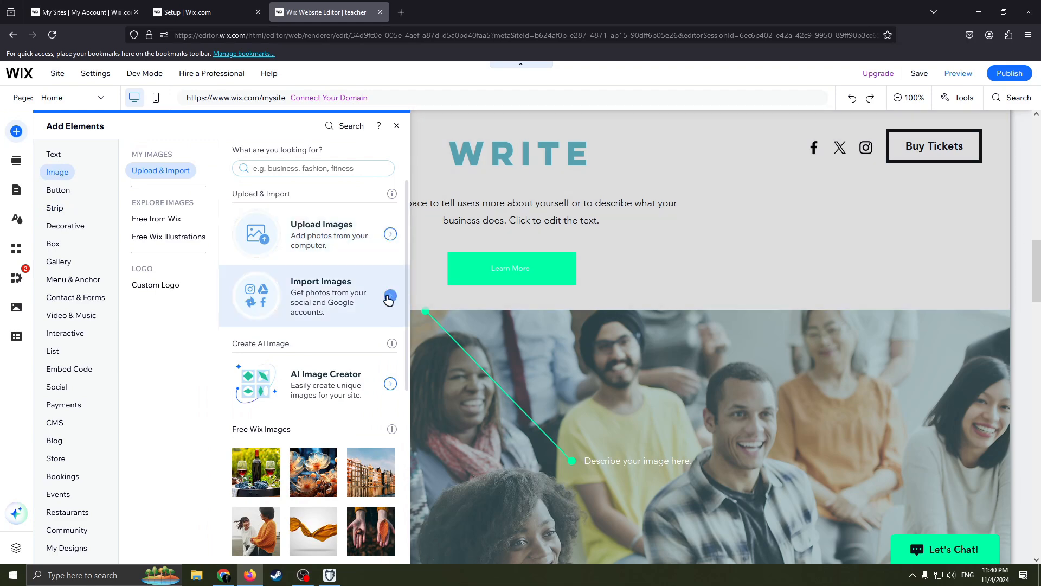
{"action": "scroll", "coordinate": [358, 353], "scroll_direction": "down", "scroll_amount": 2}
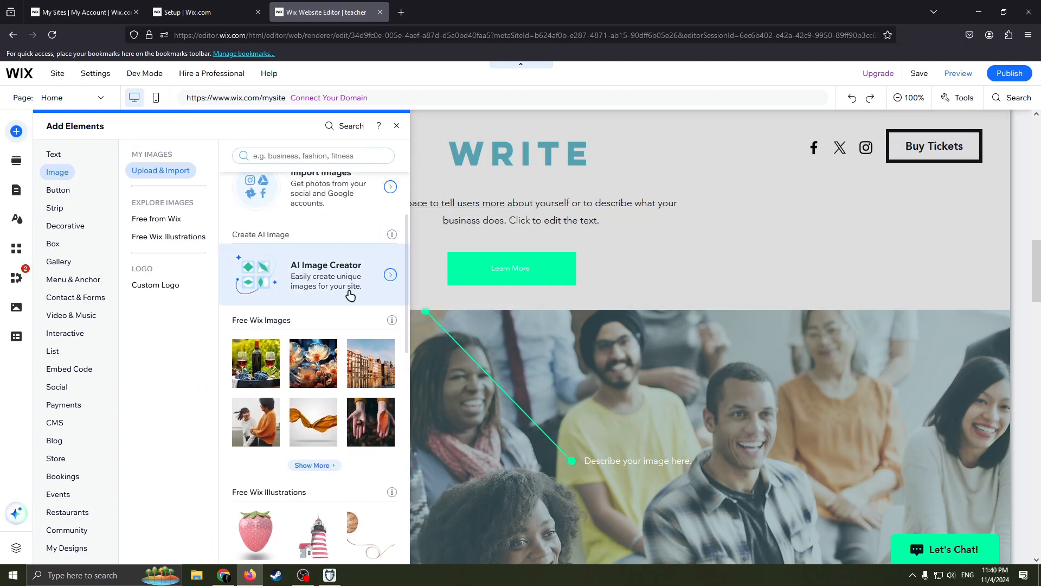
{"action": "scroll", "coordinate": [327, 342], "scroll_direction": "down", "scroll_amount": 1}
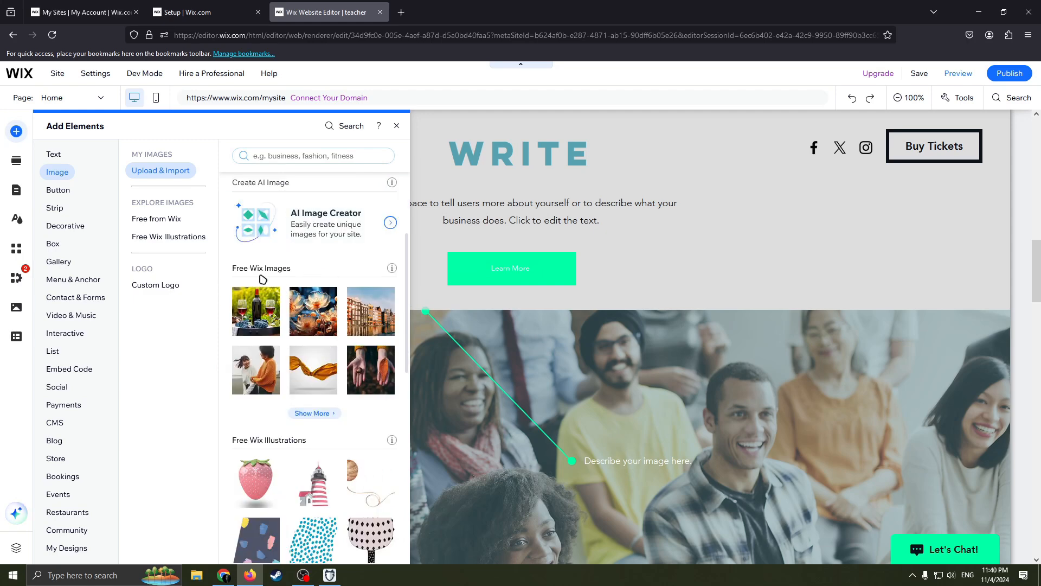
{"action": "scroll", "coordinate": [318, 365], "scroll_direction": "down", "scroll_amount": 9}
{"action": "scroll", "coordinate": [310, 261], "scroll_direction": "up", "scroll_amount": 3}
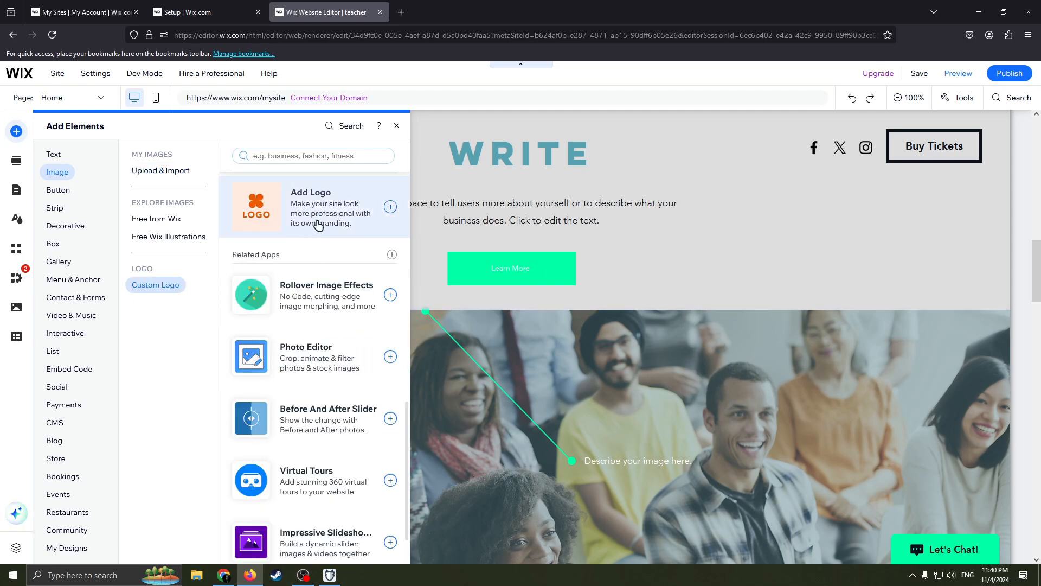
{"action": "scroll", "coordinate": [303, 292], "scroll_direction": "up", "scroll_amount": 2}
{"action": "scroll", "coordinate": [302, 400], "scroll_direction": "down", "scroll_amount": 5}
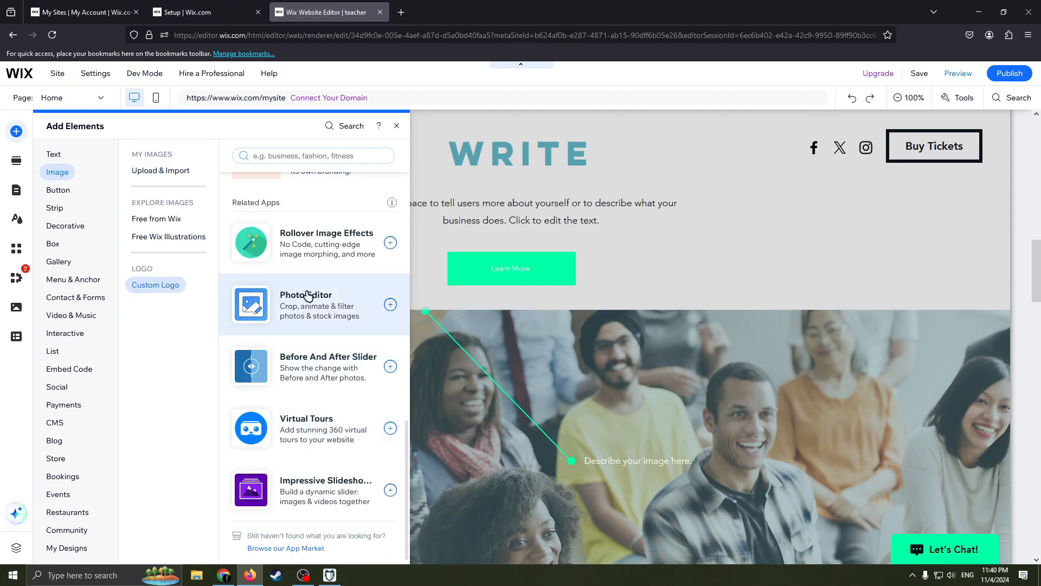
{"action": "scroll", "coordinate": [302, 295], "scroll_direction": "up", "scroll_amount": 2}
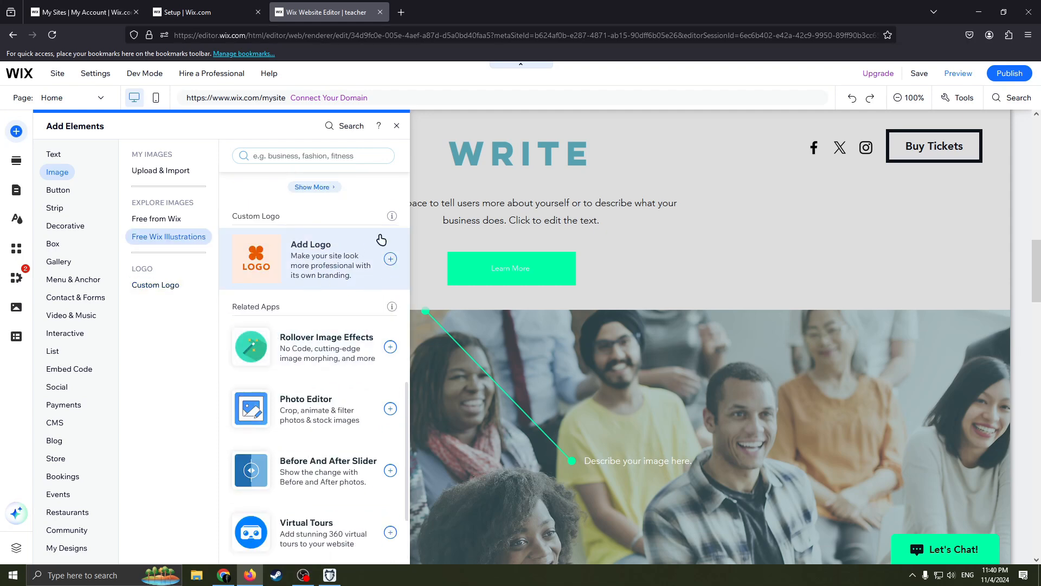
{"action": "left_click", "coordinate": [396, 125]}
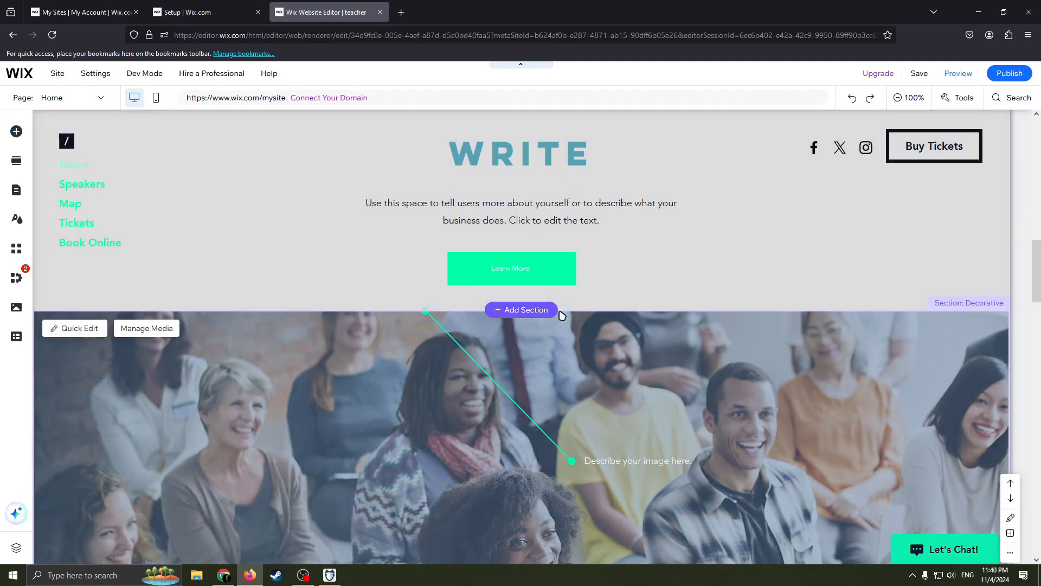